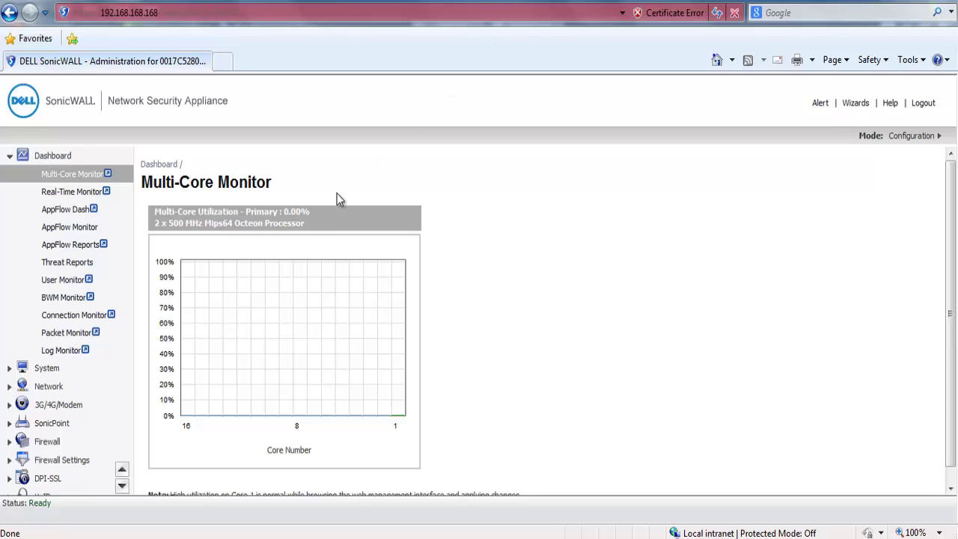
# In Address Objects, start a new object named 'Site B Network' in the VPN zone.
pyautogui.click(51, 386)
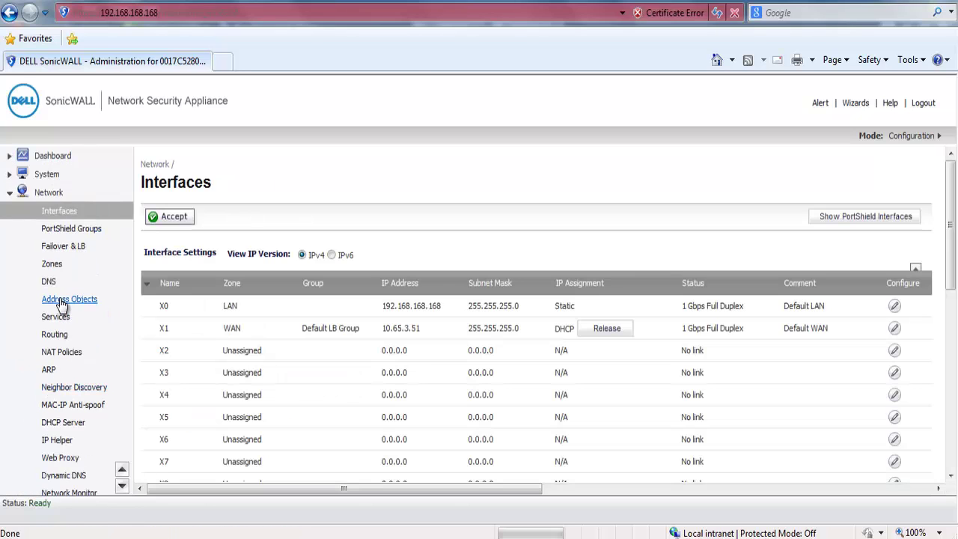
pyautogui.click(60, 299)
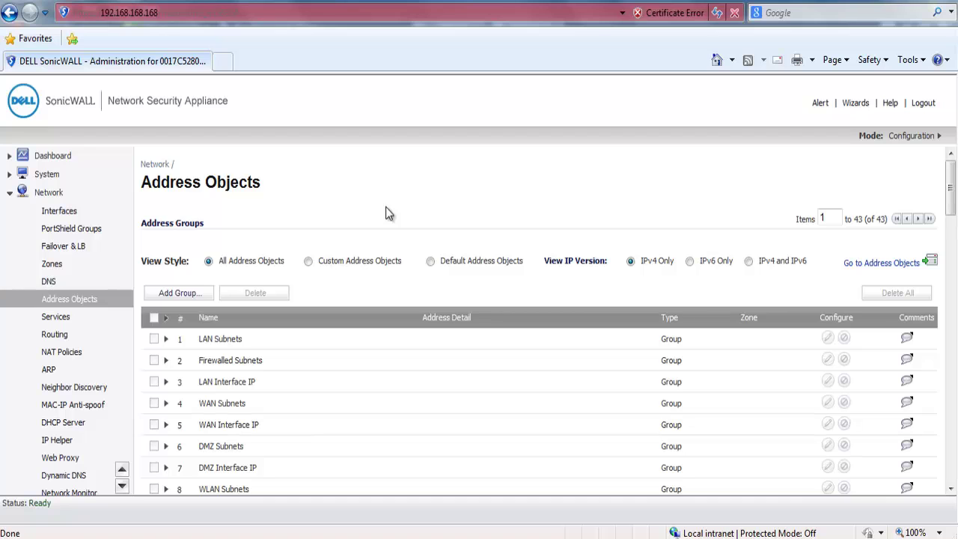
pyautogui.scroll(-10, 386, 207)
pyautogui.scroll(-3, 378, 208)
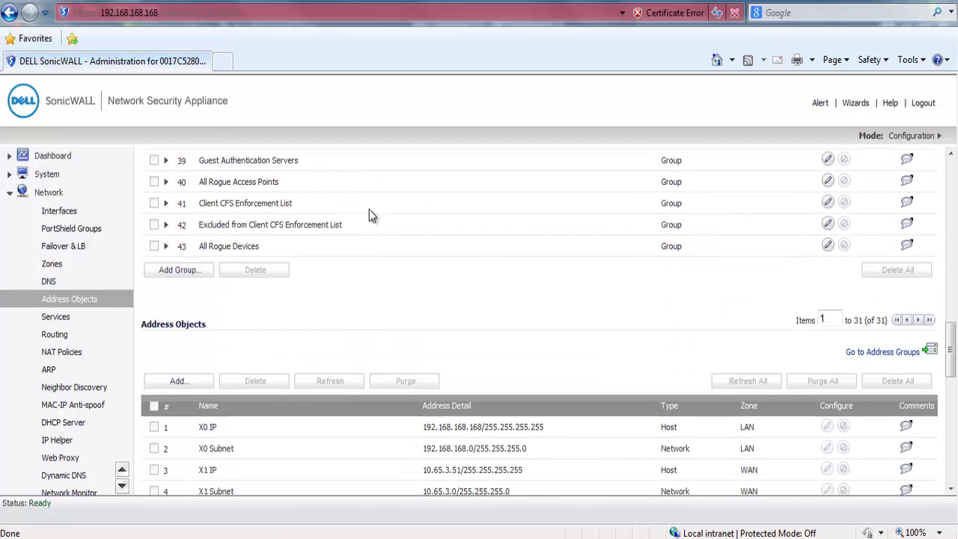
pyautogui.click(158, 383)
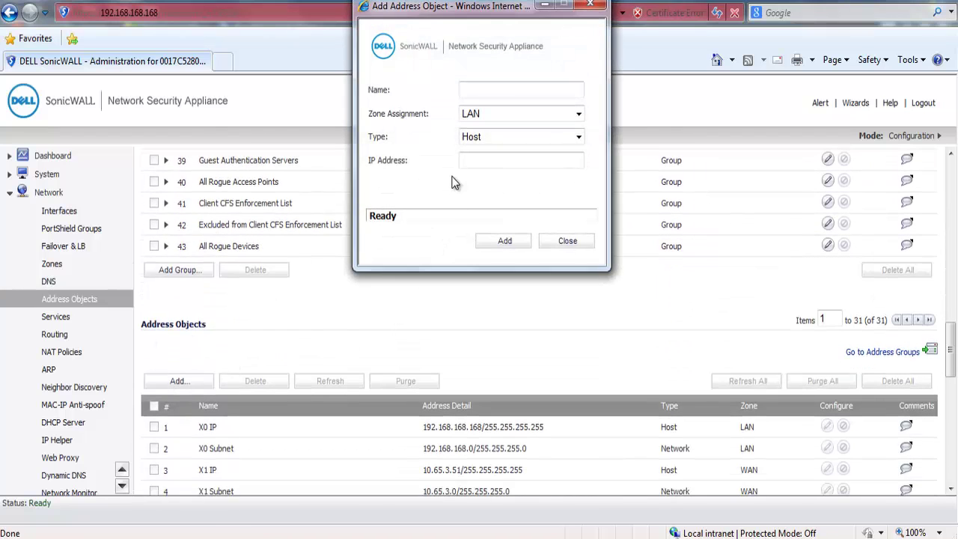
pyautogui.click(471, 91)
pyautogui.write('Site B Network')
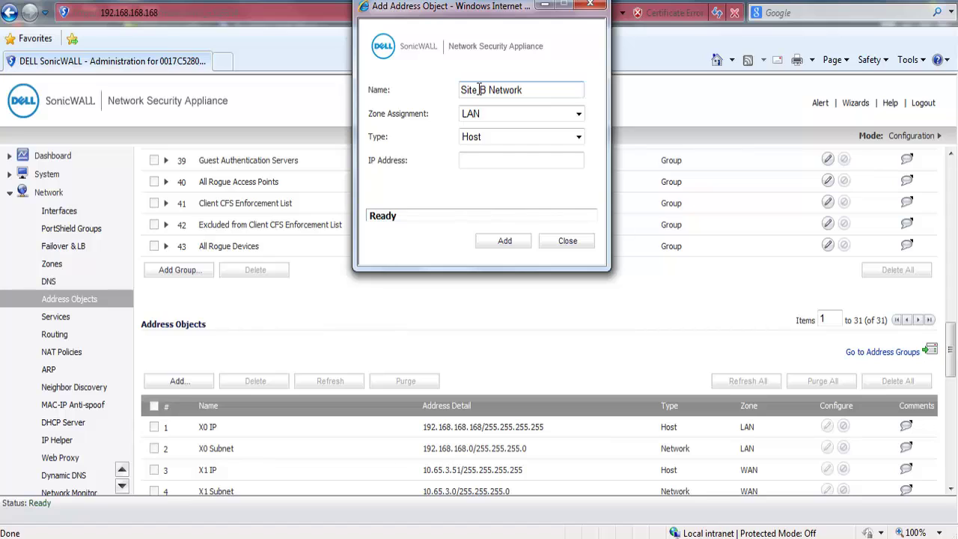
pyautogui.click(484, 114)
pyautogui.click(471, 166)
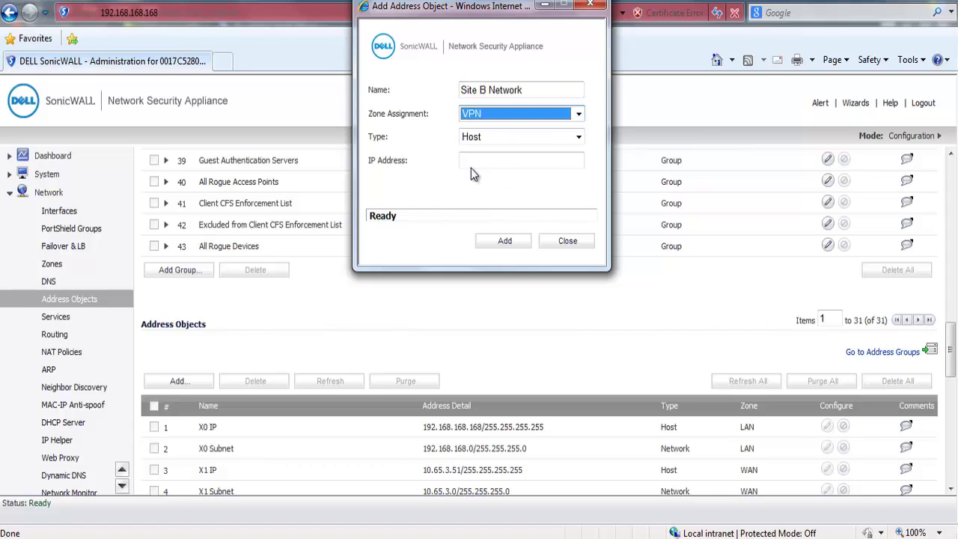
# Make it a Network object 172.27.24.0 with netmask 255.255.255.0 and add it.
pyautogui.click(498, 137)
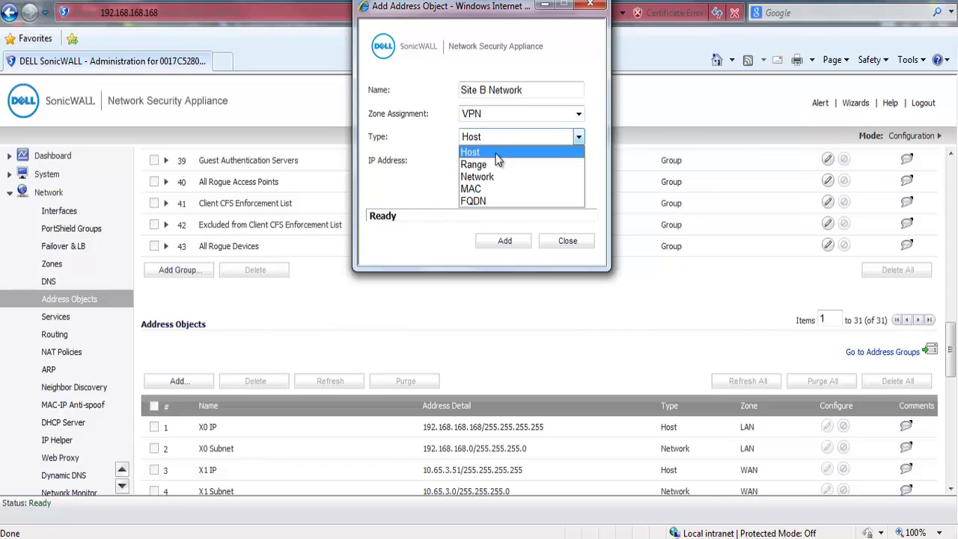
pyautogui.click(490, 173)
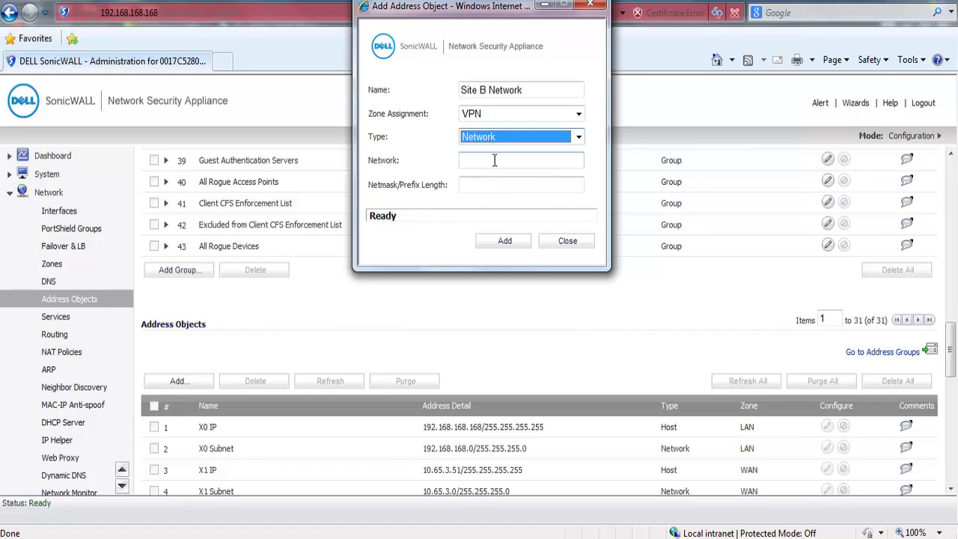
pyautogui.click(496, 159)
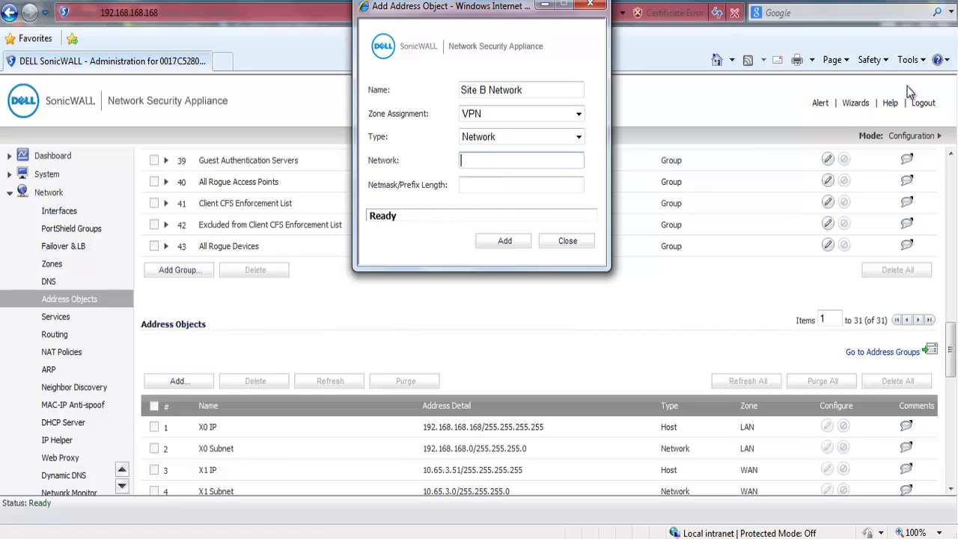
pyautogui.write('172.27.24.0')
pyautogui.press('Tab')
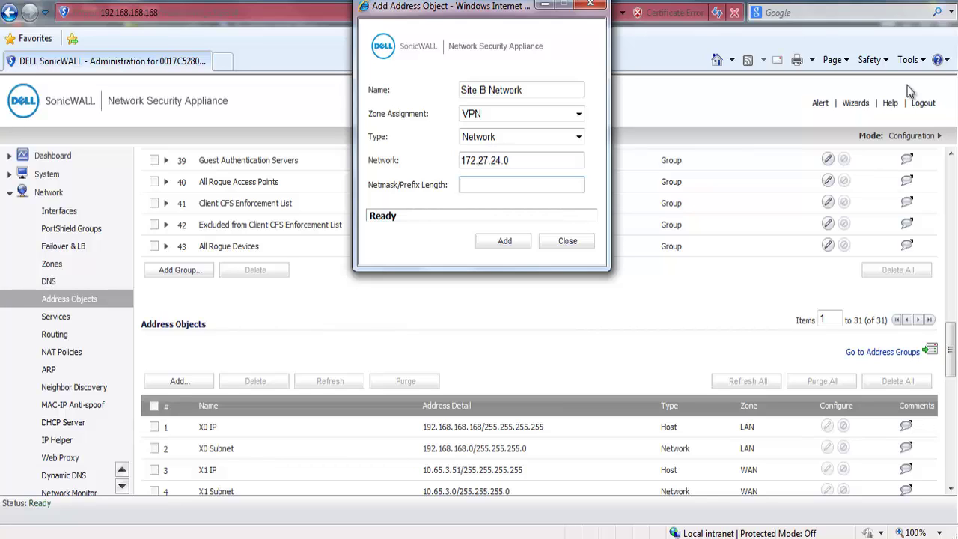
pyautogui.write('255.255.255.0')
pyautogui.click(509, 240)
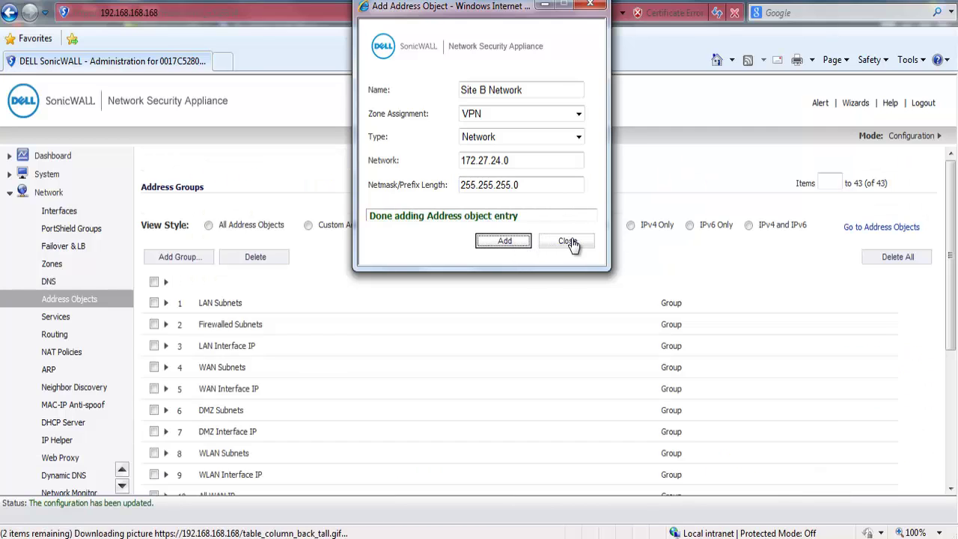
# Close the address object form and show VPN > Settings in full screen.
pyautogui.click(570, 241)
pyautogui.scroll(-15, 571, 238)
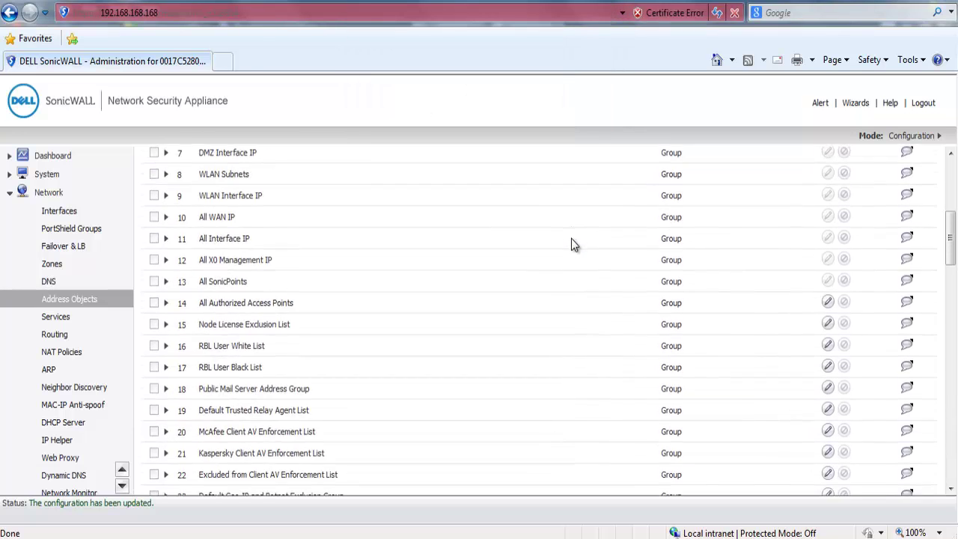
pyautogui.scroll(-5, 571, 240)
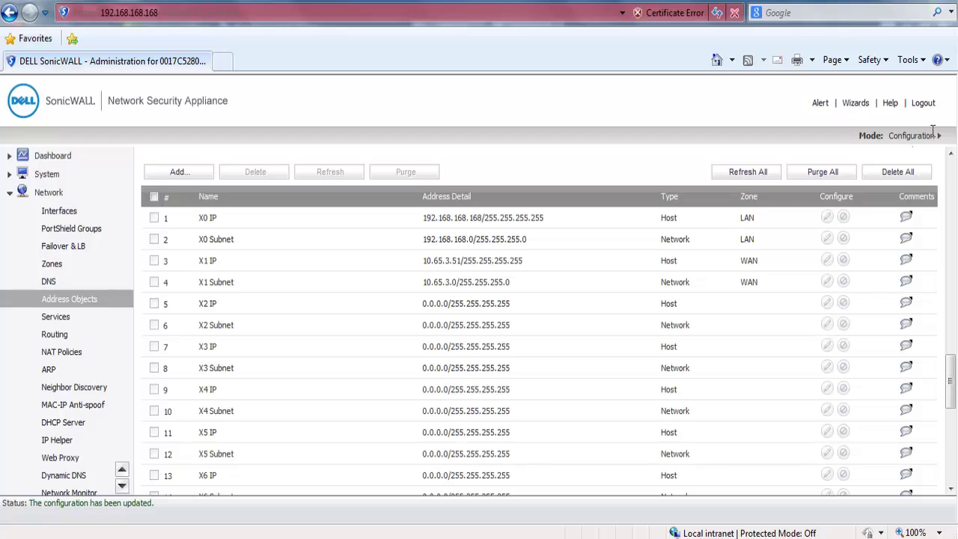
pyautogui.scroll(-3, 112, 479)
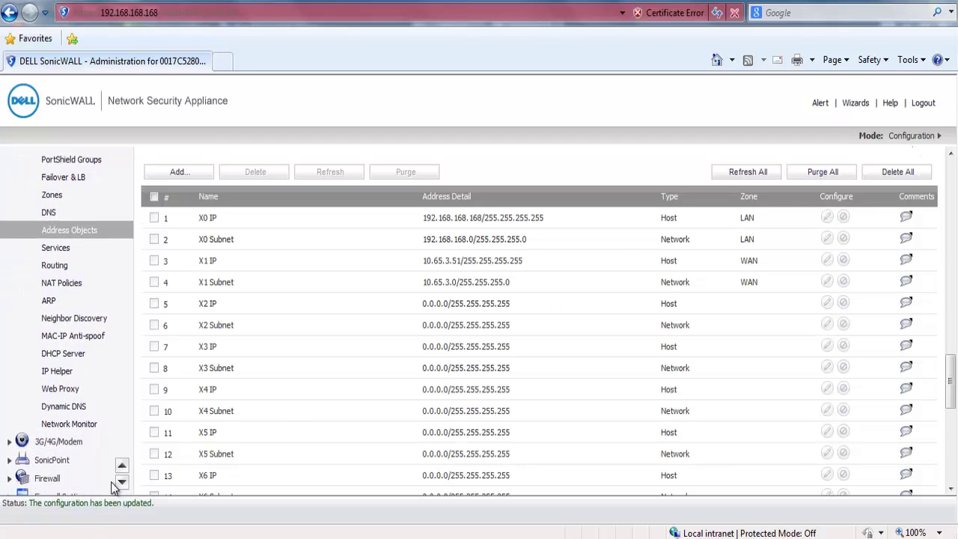
pyautogui.scroll(-3, 112, 483)
pyautogui.click(42, 471)
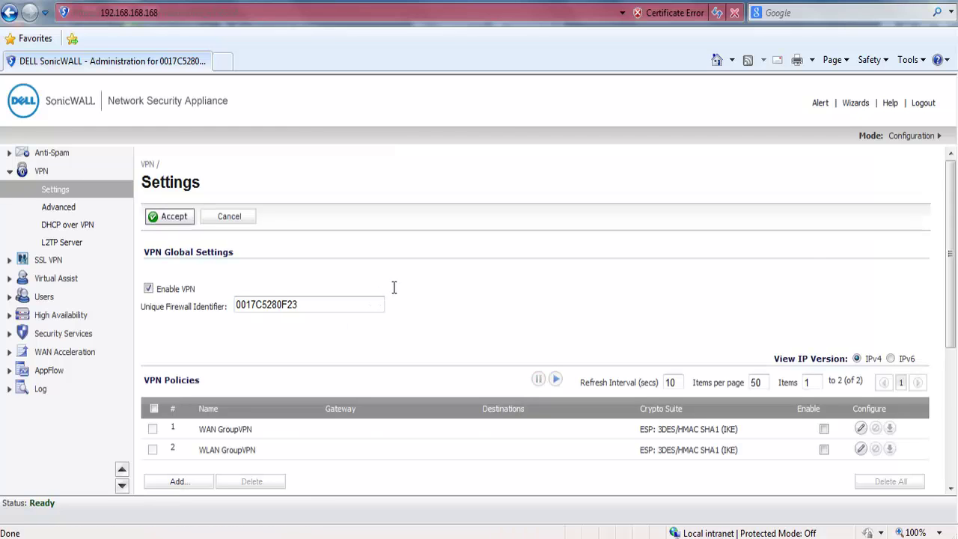
pyautogui.press('F11')
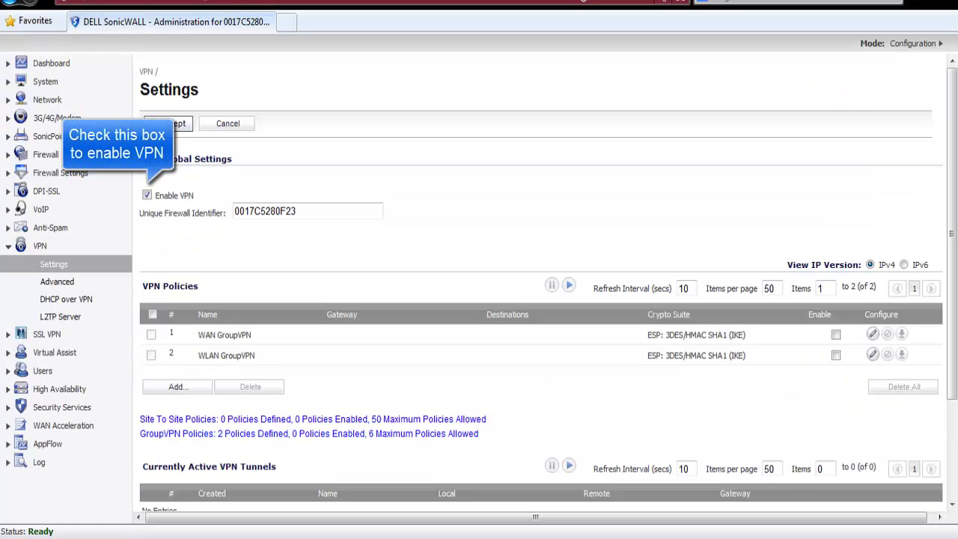
# Start a new VPN policy named 'VPN to Site B' with primary gateway 0.0.0.0.
pyautogui.click(186, 389)
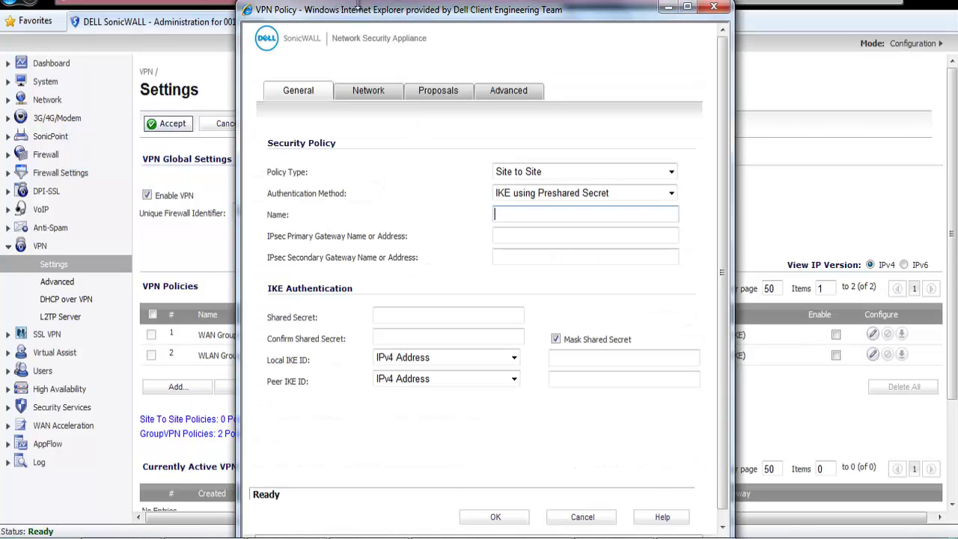
pyautogui.moveTo(361, 16); pyautogui.dragTo(359, 3)
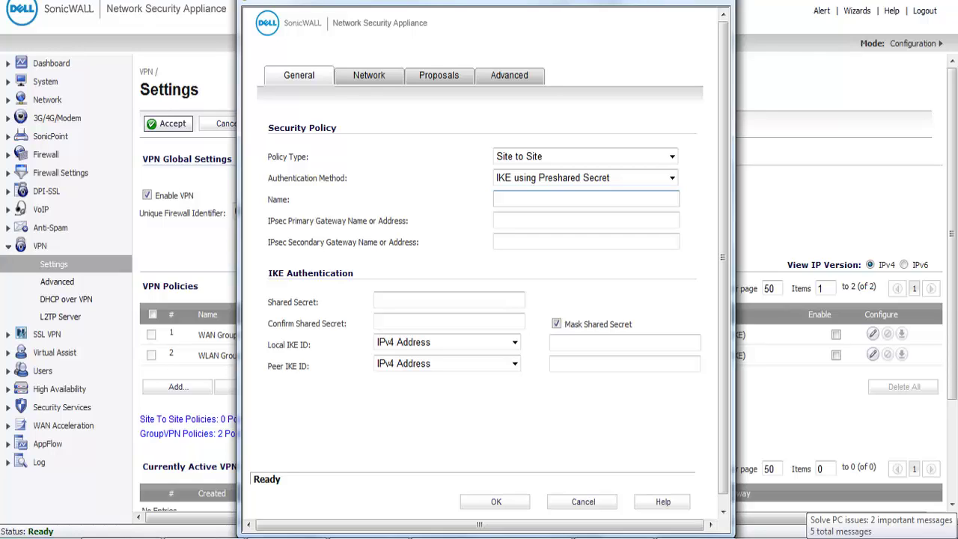
pyautogui.click(545, 198)
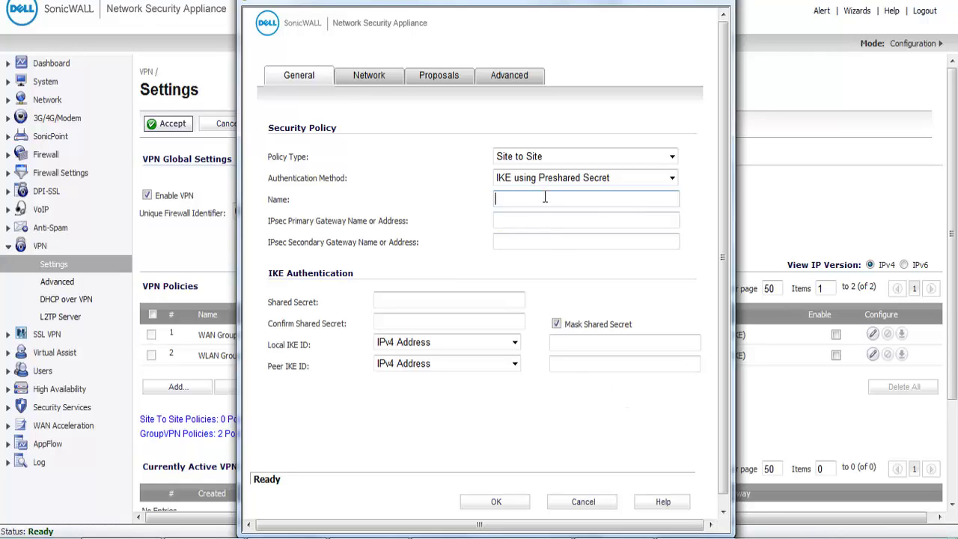
pyautogui.write('VPN to Site B')
pyautogui.press('Tab')
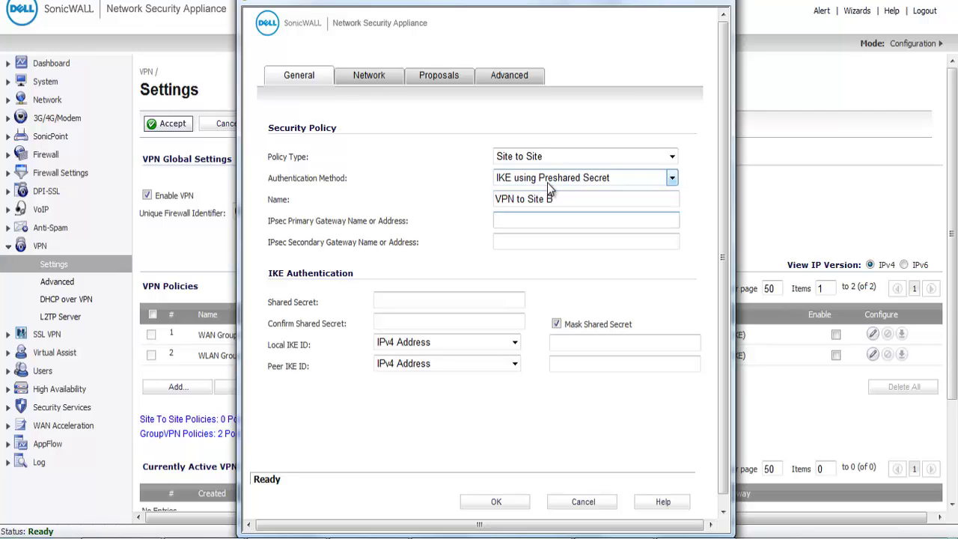
pyautogui.write('0.0.0.0')
# Enter the preshared secret and confirm it.
pyautogui.click(401, 300)
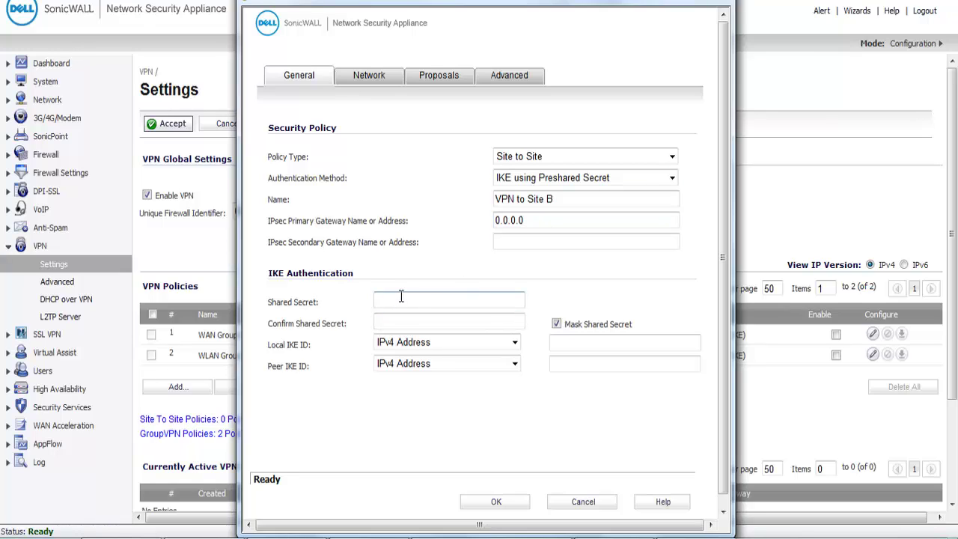
pyautogui.write('sonicwall123')
pyautogui.press('Tab')
pyautogui.write('sonicwall123')
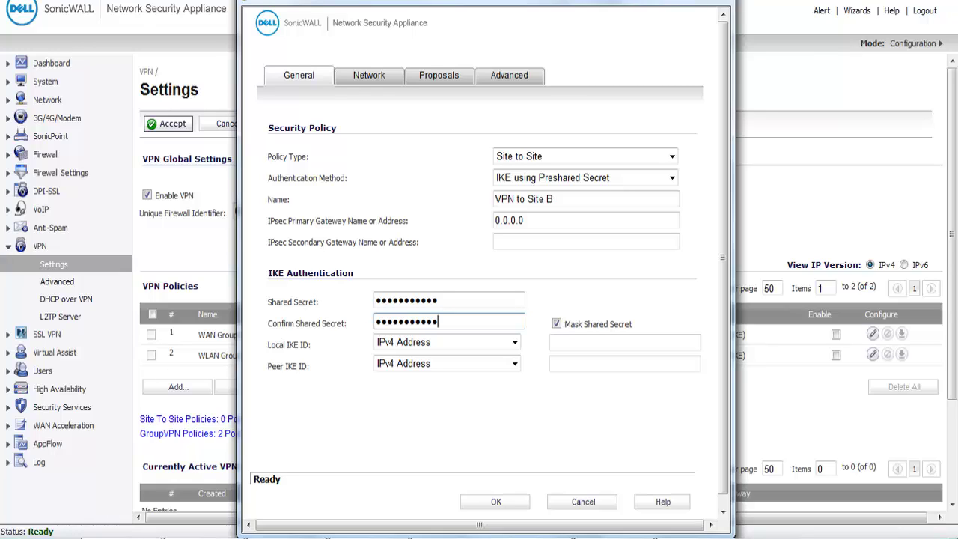
# Set both IKE IDs to Firewall Identifier: local Banglaore, peer Tempe.
pyautogui.click(511, 342)
pyautogui.click(409, 393)
pyautogui.click(419, 365)
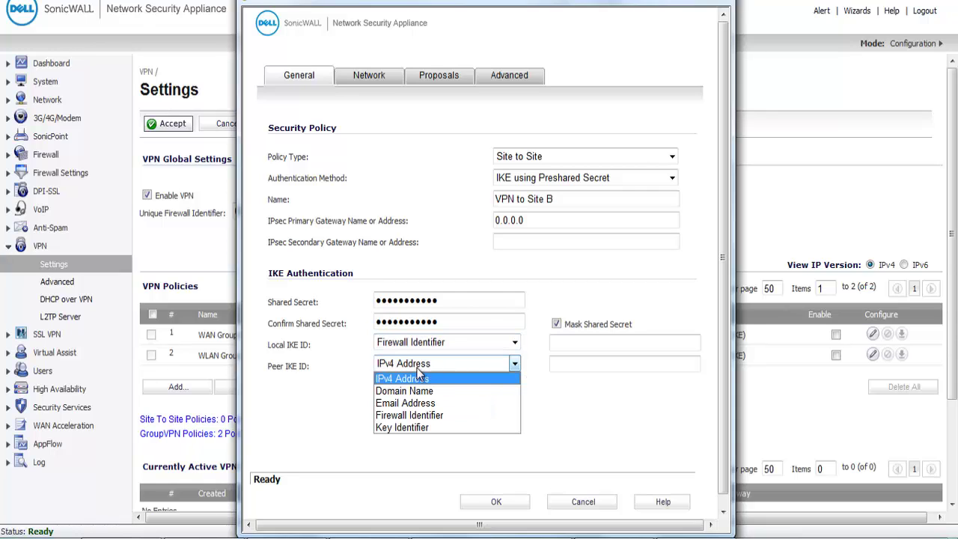
pyautogui.click(401, 416)
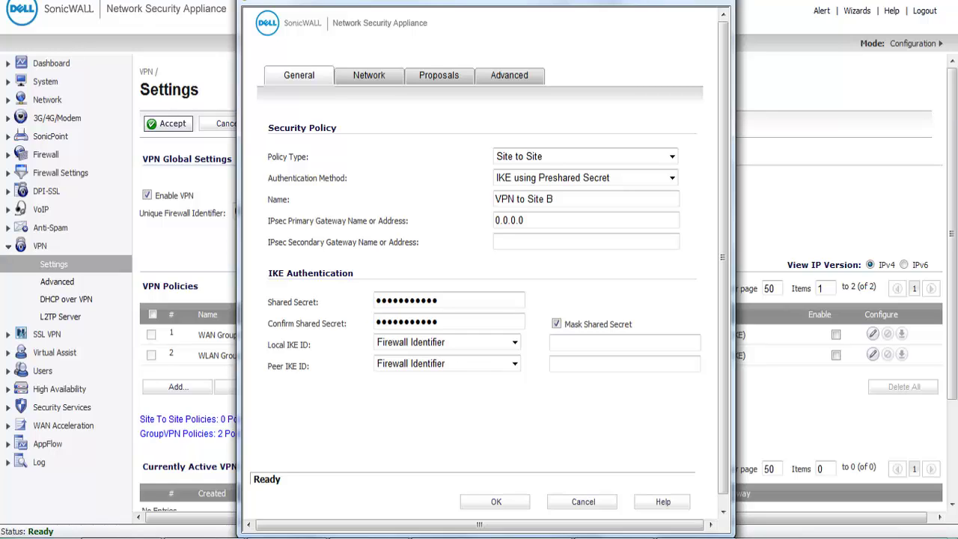
pyautogui.click(610, 346)
pyautogui.write('Banglaore')
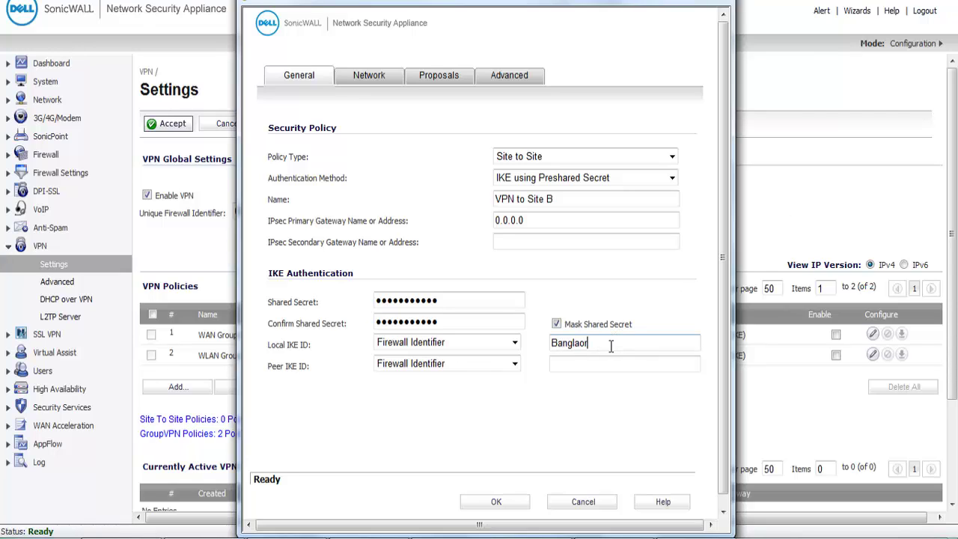
pyautogui.press('Tab')
pyautogui.press('Tab')
pyautogui.write('Tempe')
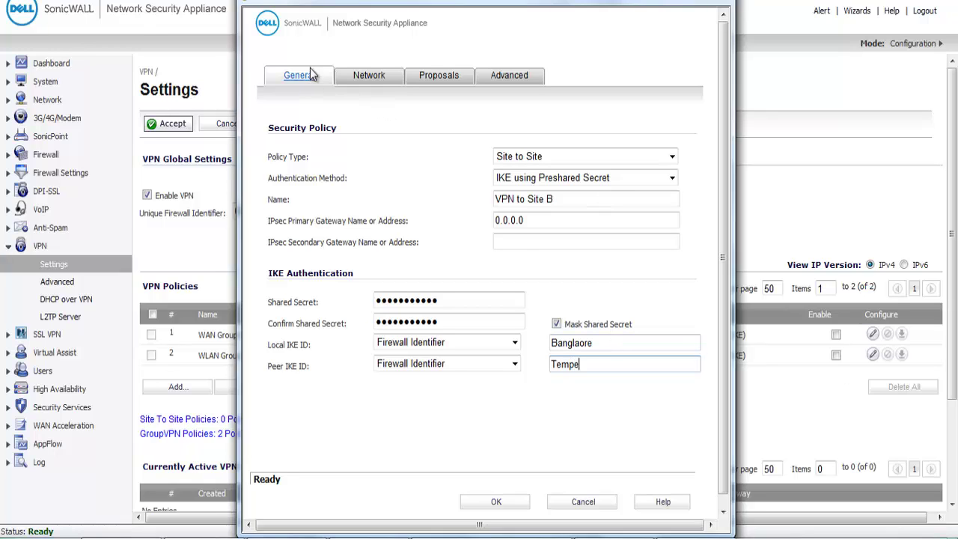
# Choose X0 Subnet as the local network and Site B Network as the remote network.
pyautogui.click(368, 75)
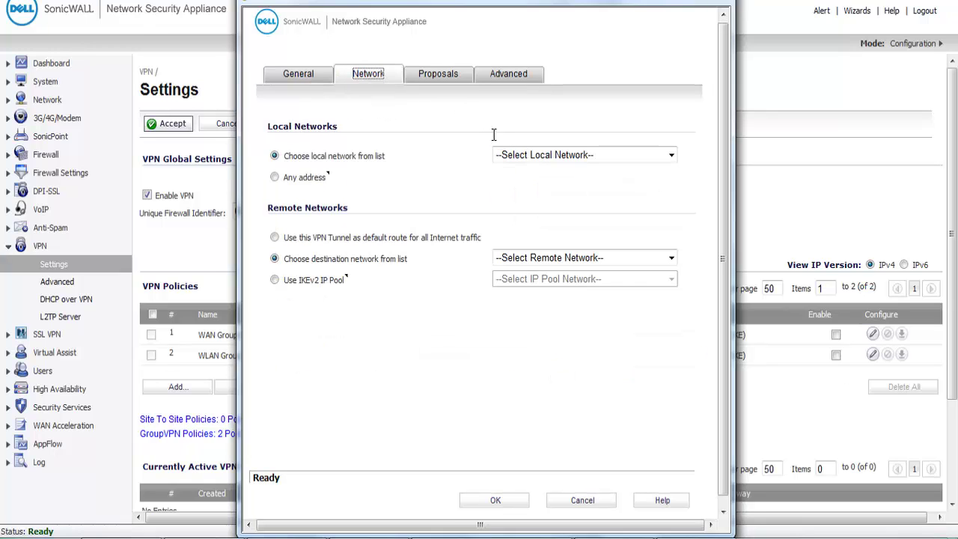
pyautogui.click(516, 155)
pyautogui.press('x')
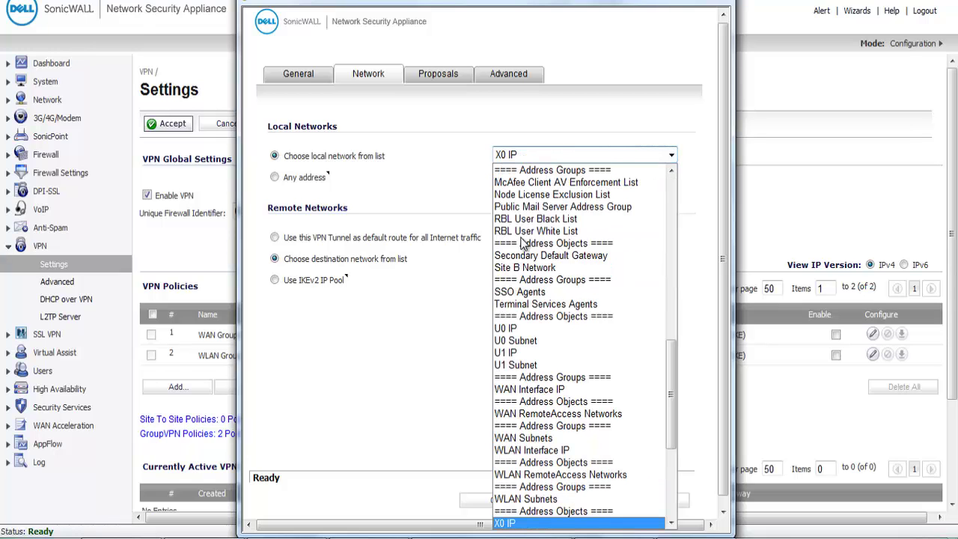
pyautogui.scroll(-1, 524, 247)
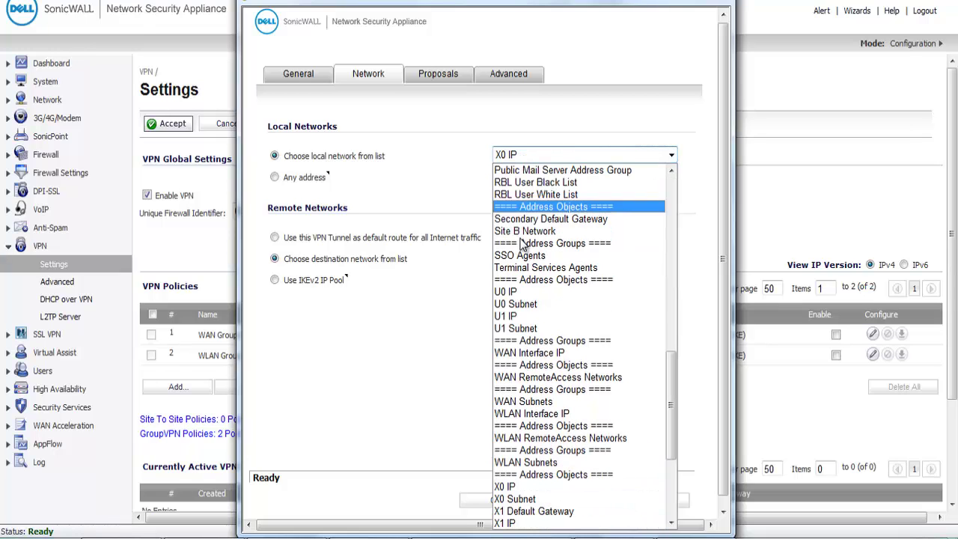
pyautogui.click(517, 499)
pyautogui.click(527, 258)
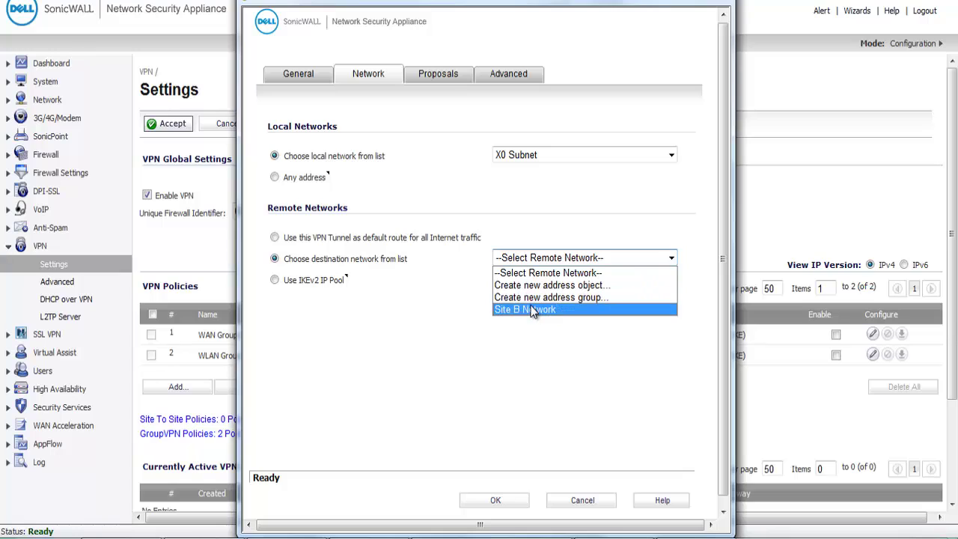
pyautogui.click(531, 311)
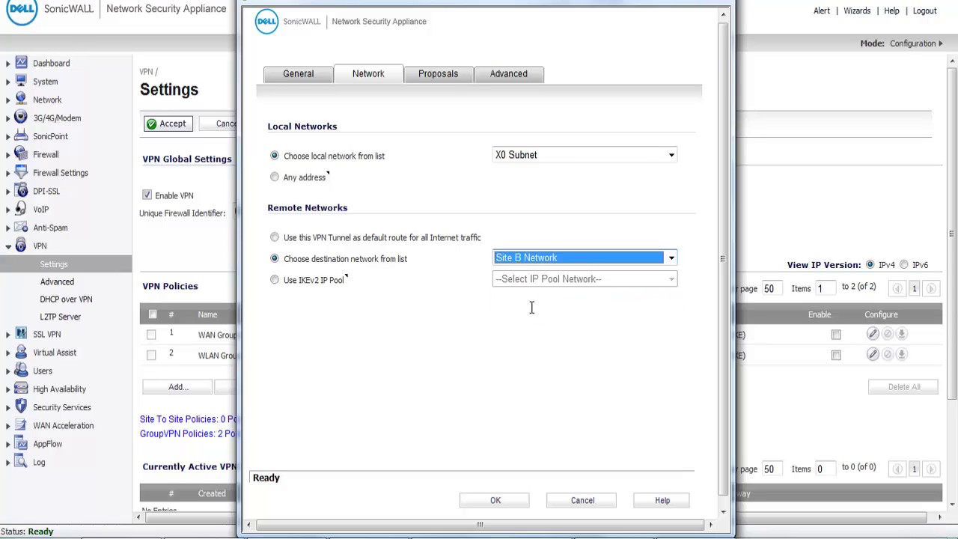
pyautogui.click(783, 318)
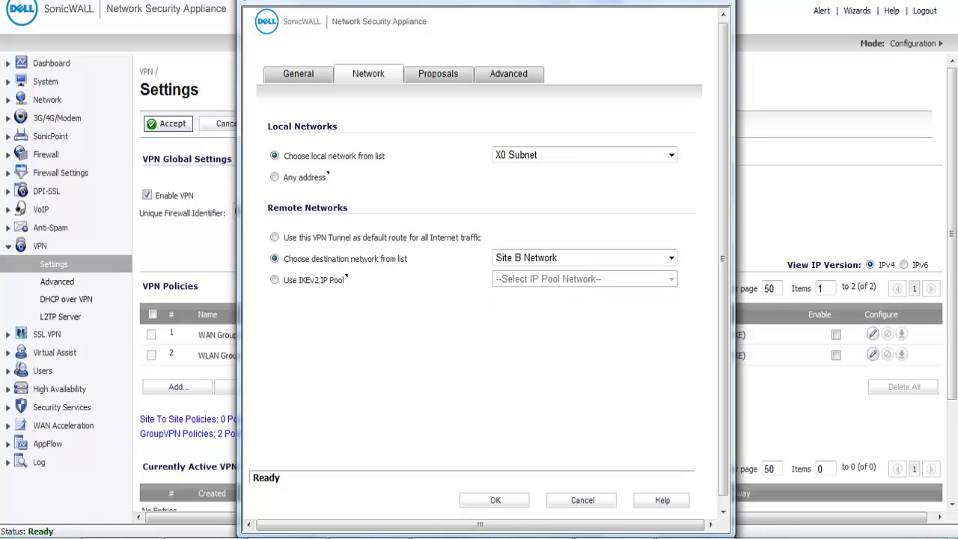
# Set the IKE exchange mode to Aggressive Mode and view the Advanced settings.
pyautogui.click(439, 73)
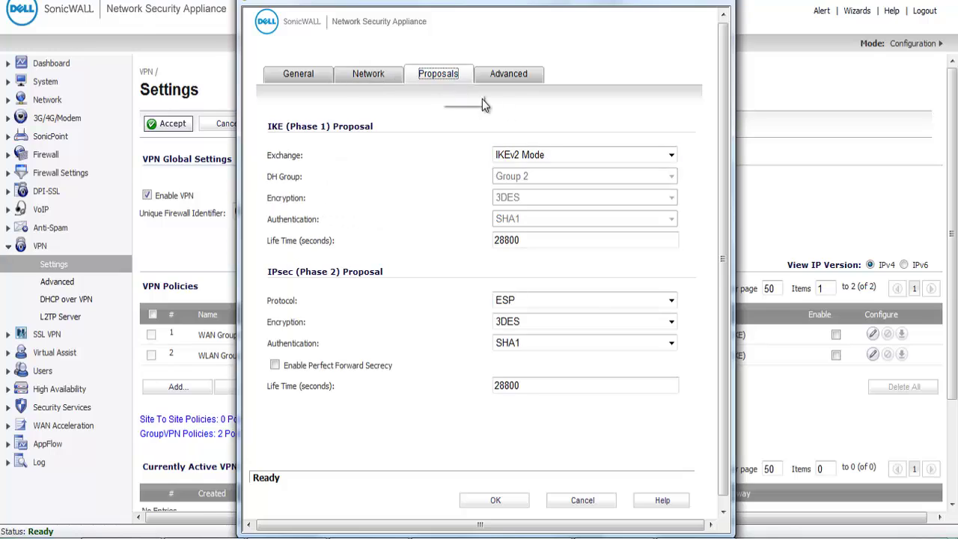
pyautogui.click(535, 155)
pyautogui.click(525, 181)
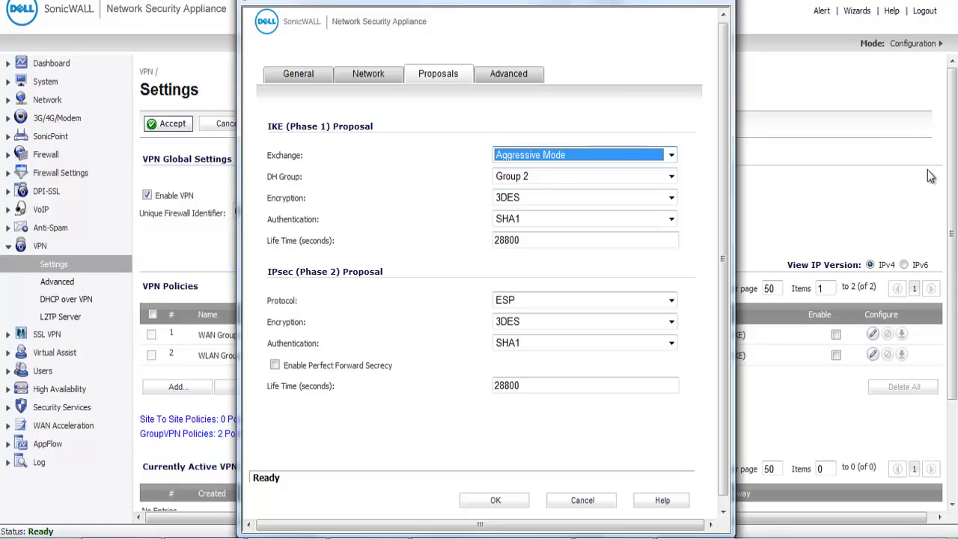
pyautogui.click(508, 73)
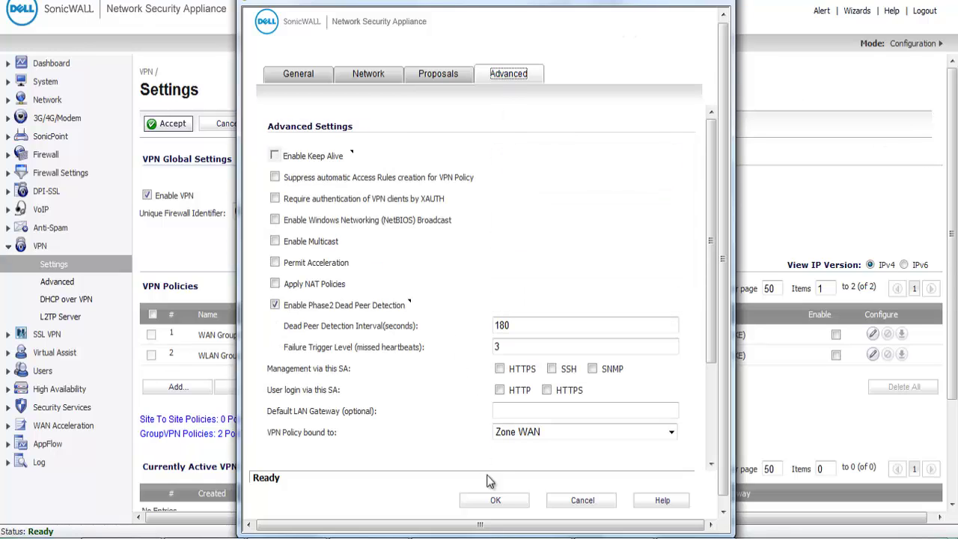
# Save the VPN to Site B policy with OK.
pyautogui.click(492, 503)
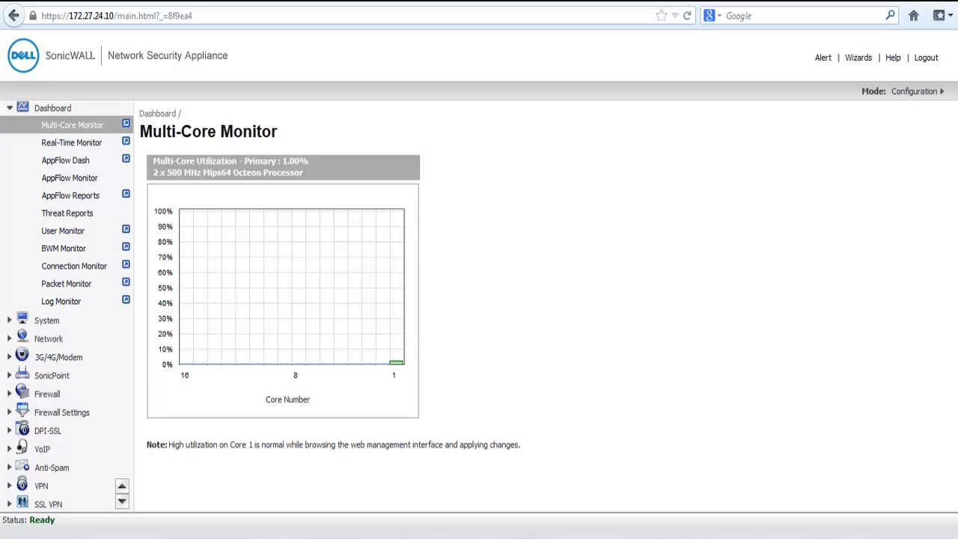
# In Address Objects, start a new object named 'Site A Network' in the VPN zone.
pyautogui.click(48, 339)
pyautogui.click(67, 254)
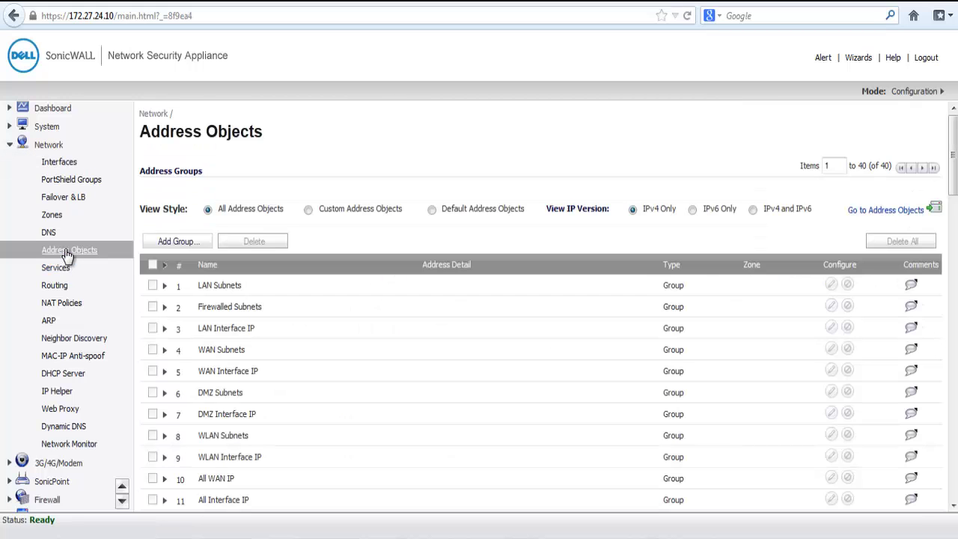
pyautogui.scroll(-12, 430, 274)
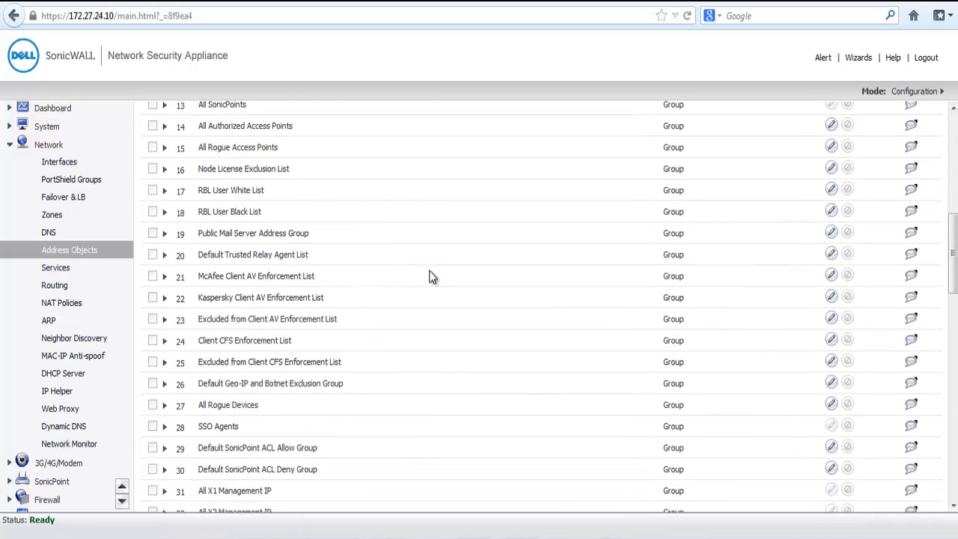
pyautogui.click(186, 299)
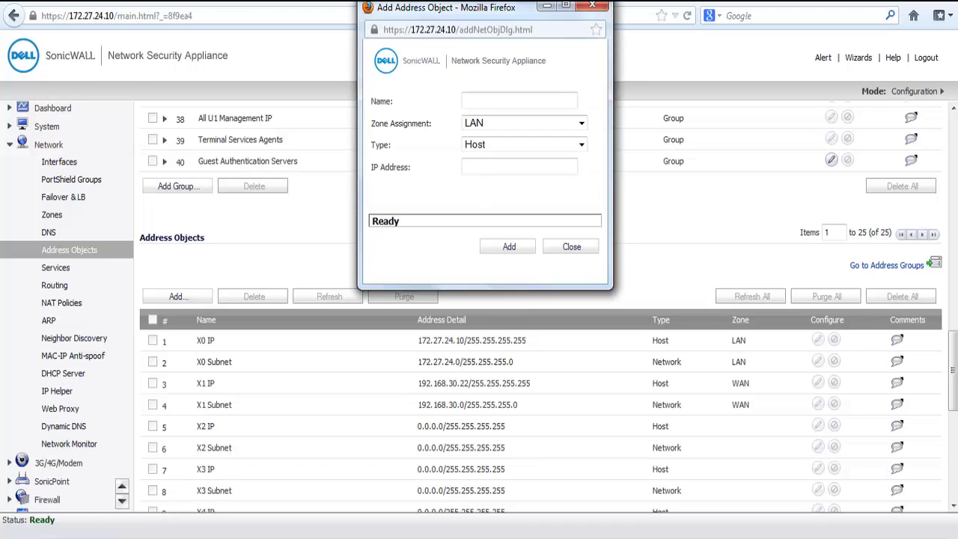
pyautogui.click(484, 98)
pyautogui.write('Site A Network')
pyautogui.press('Tab')
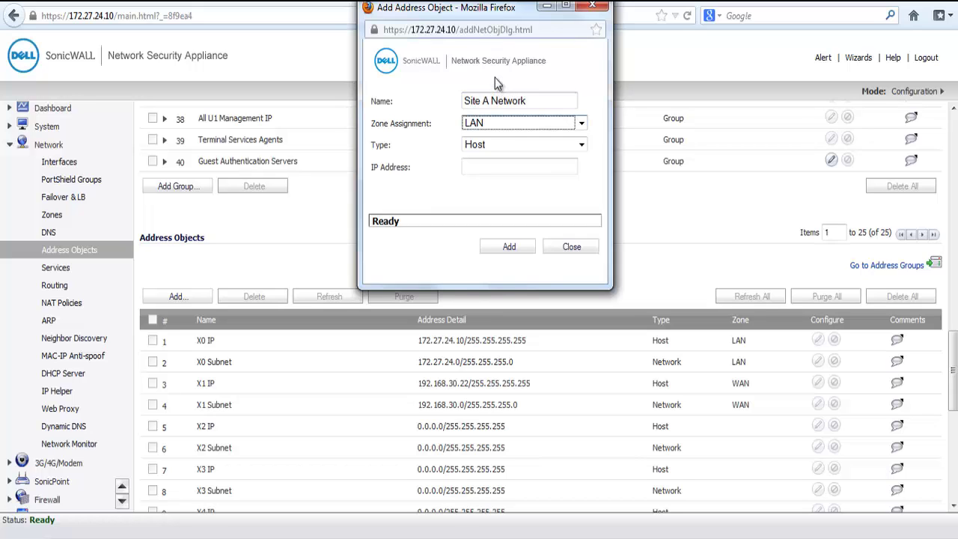
pyautogui.click(490, 124)
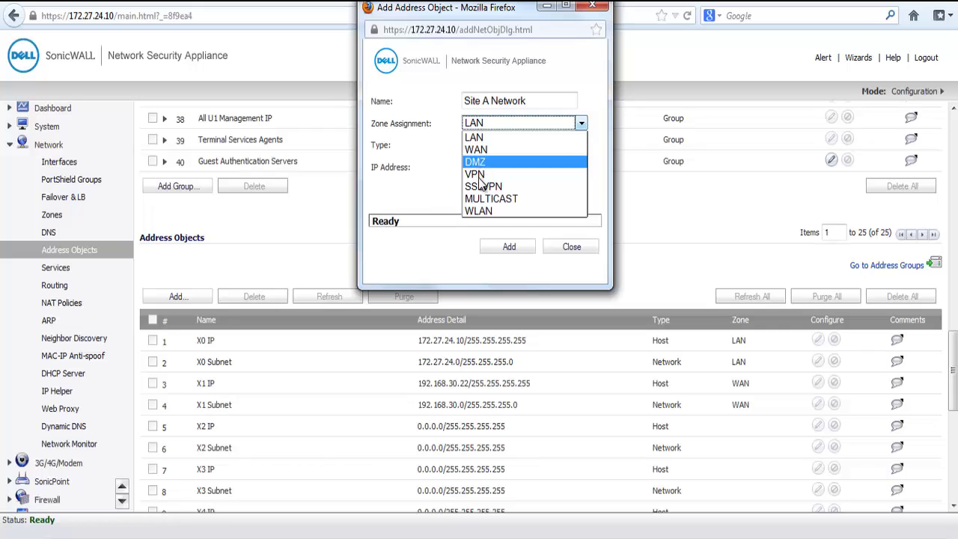
pyautogui.click(486, 172)
# Make it a Network object 192.168.168.0 / 255.255.255.0, add it and close the dialog.
pyautogui.click(490, 144)
pyautogui.click(494, 184)
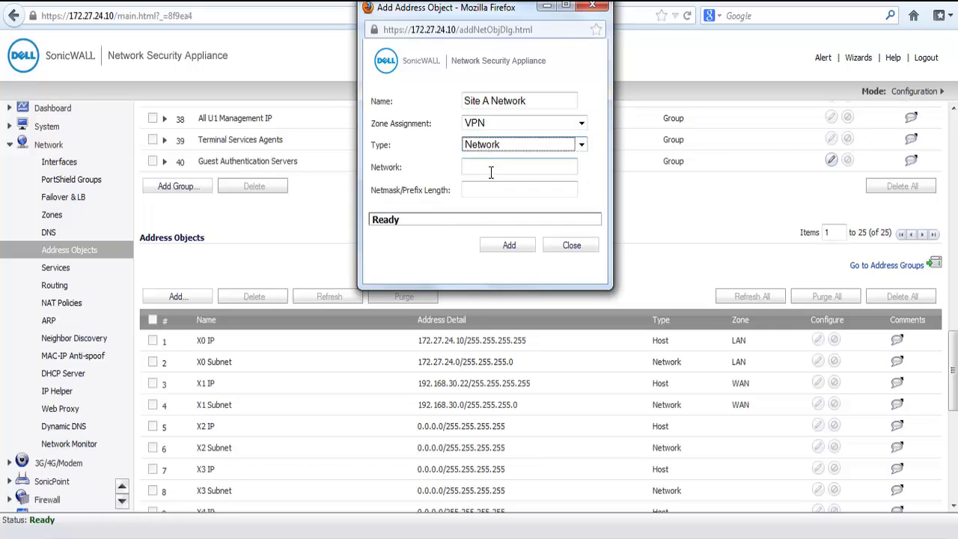
pyautogui.click(496, 163)
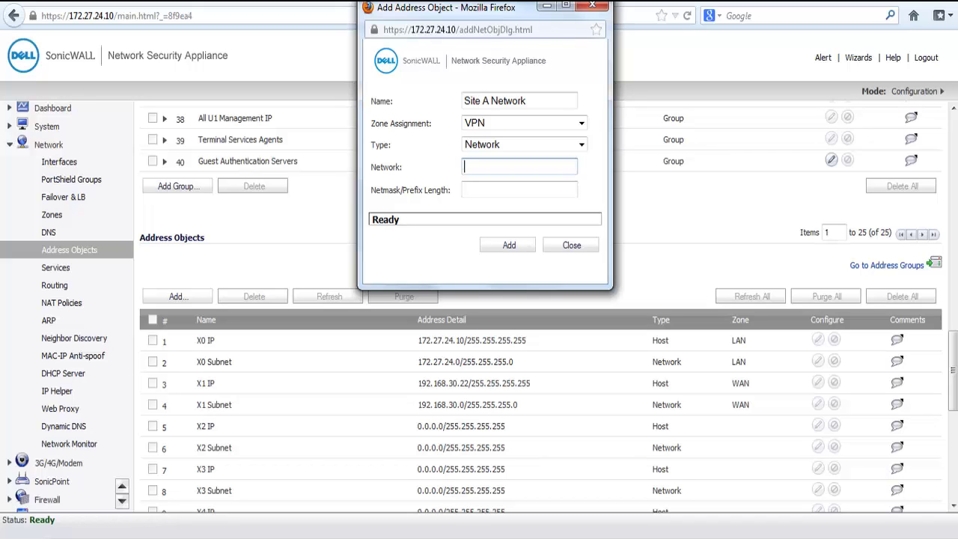
pyautogui.write('192.168.168.0')
pyautogui.press('Tab')
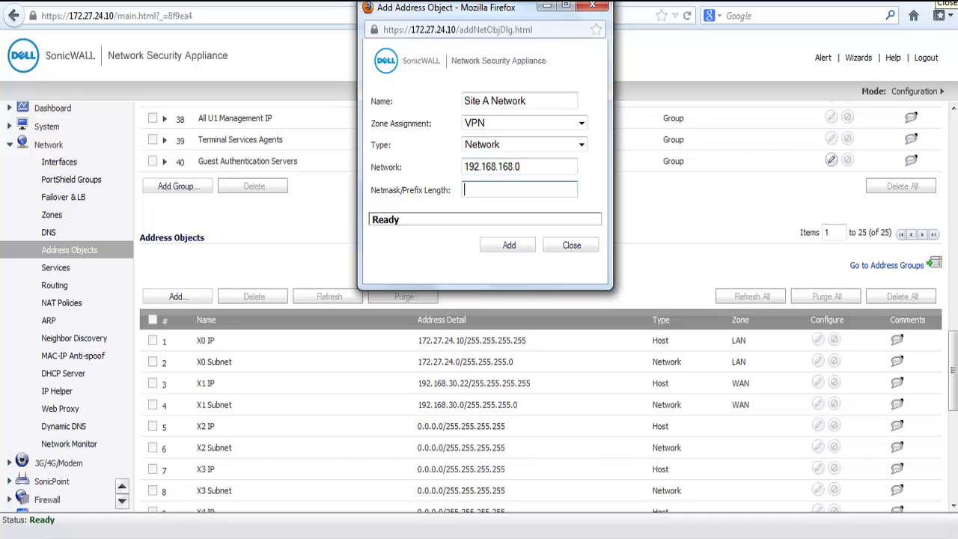
pyautogui.write('255.255.25')
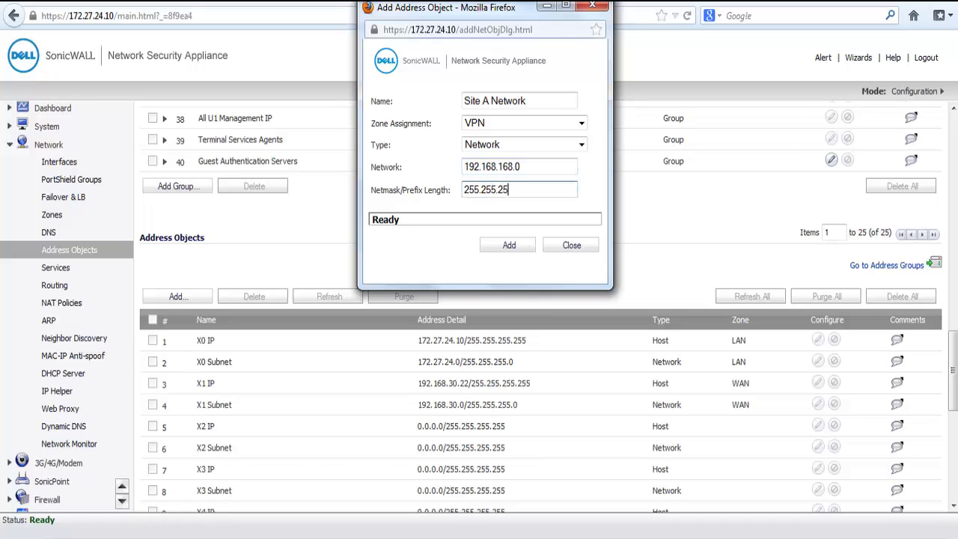
pyautogui.write('5.0')
pyautogui.click(515, 249)
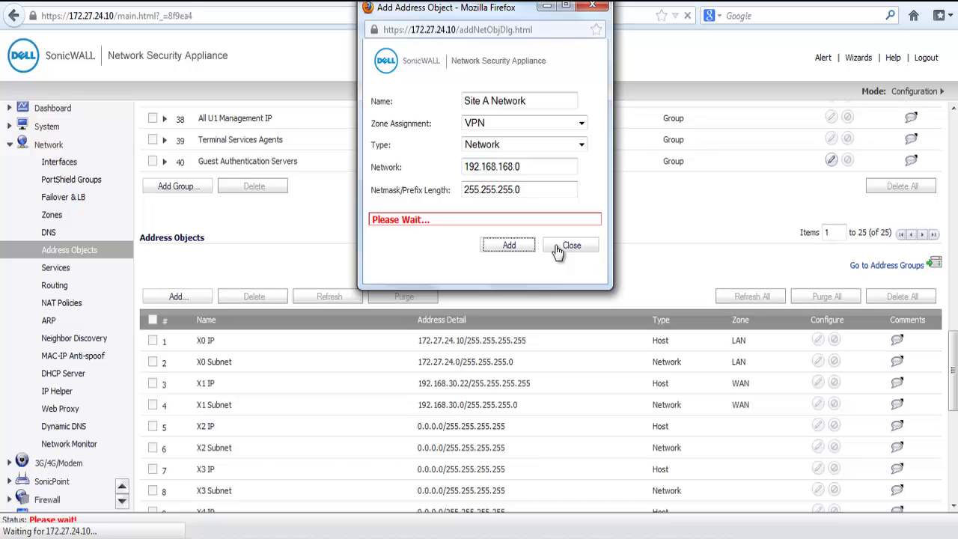
pyautogui.click(558, 251)
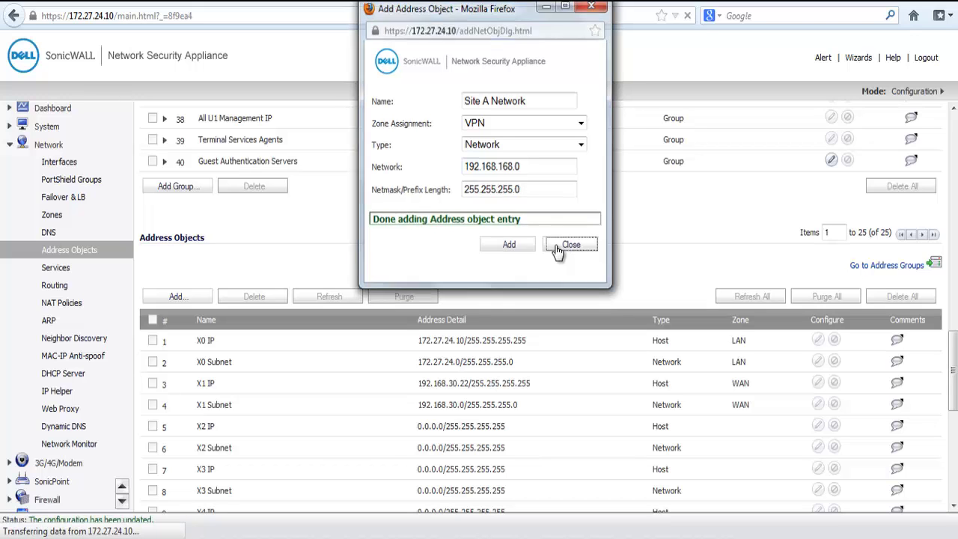
# Scroll the navigation tree down to VPN and open its Settings page.
pyautogui.scroll(-2, 557, 251)
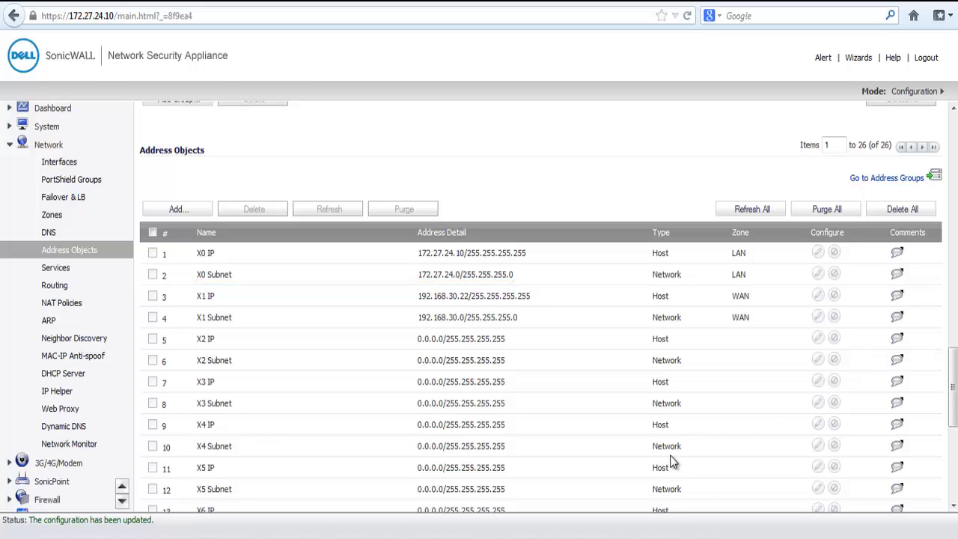
pyautogui.scroll(-4, 45, 449)
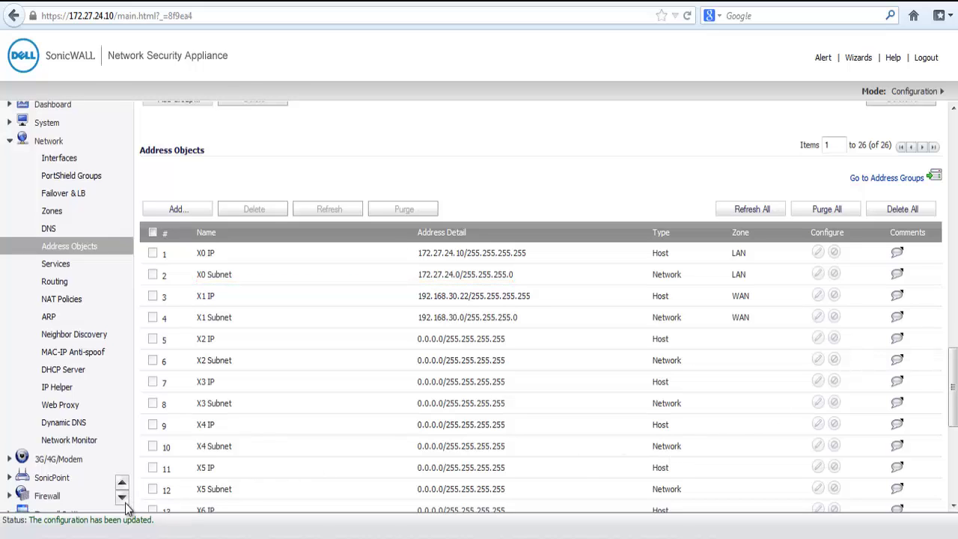
pyautogui.click(42, 458)
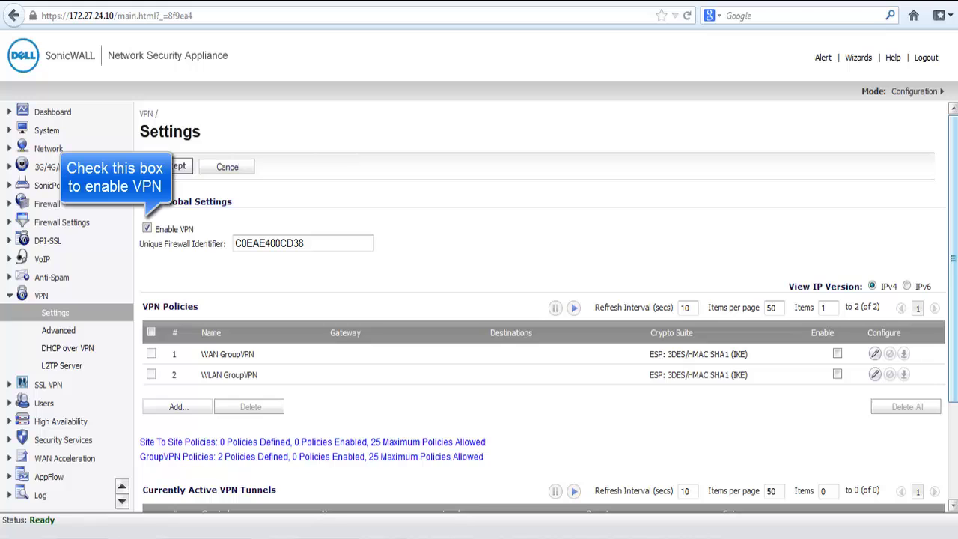
# Start a new VPN policy named 'VPN to Site A' with primary gateway 192.168.170.51.
pyautogui.click(187, 407)
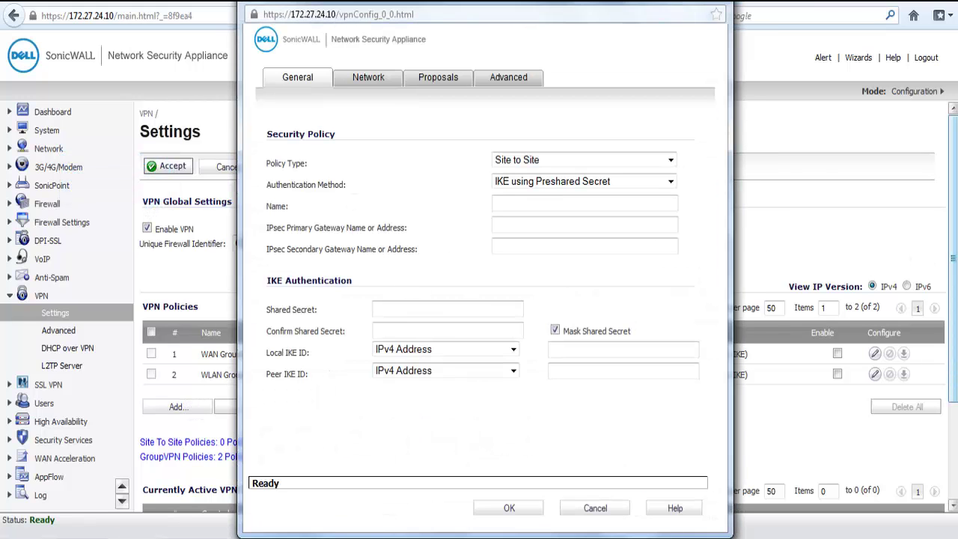
pyautogui.click(652, 206)
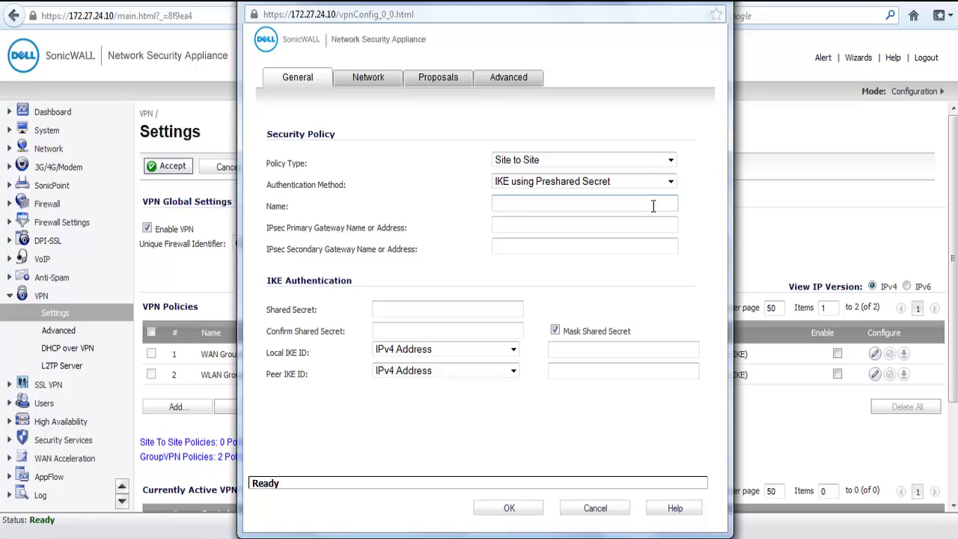
pyautogui.write('VPN to Site A')
pyautogui.press('Tab')
pyautogui.write('192.1')
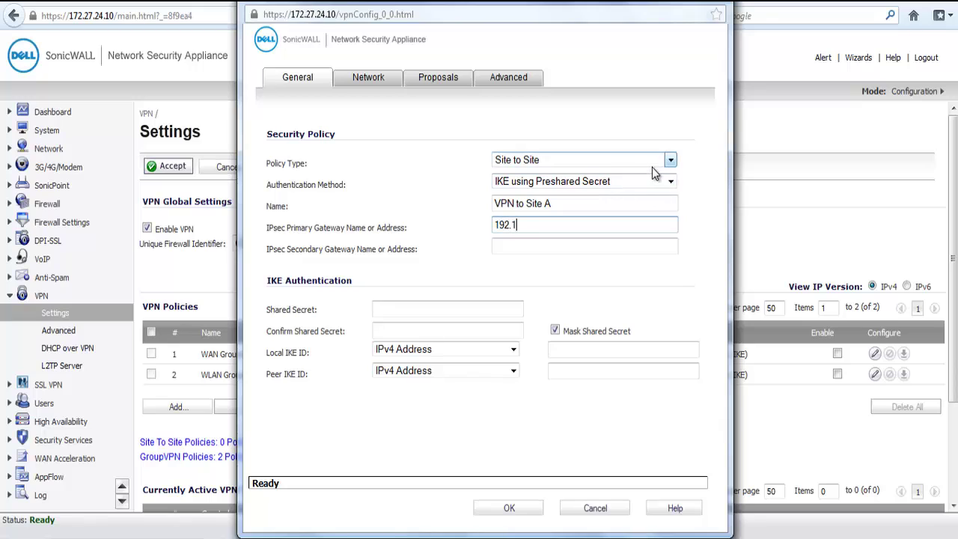
pyautogui.write('68.170.51')
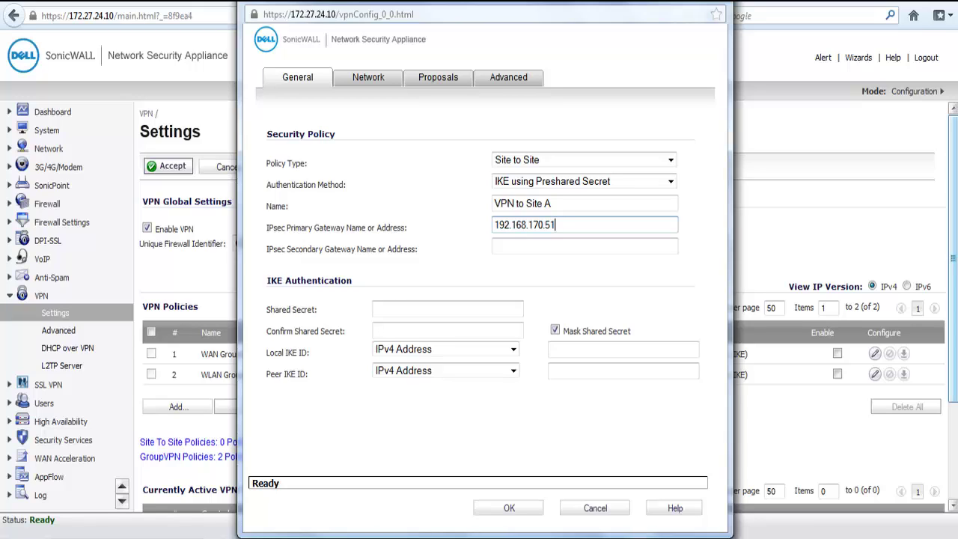
# Enter the preshared secret and confirm it.
pyautogui.click(488, 309)
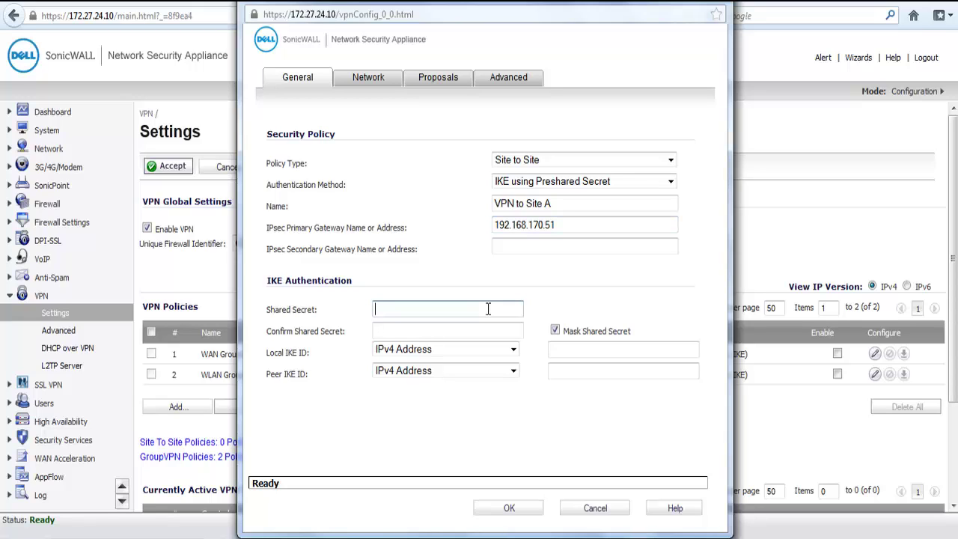
pyautogui.write('sonicwall12')
pyautogui.press('Tab')
pyautogui.write('sonicwall')
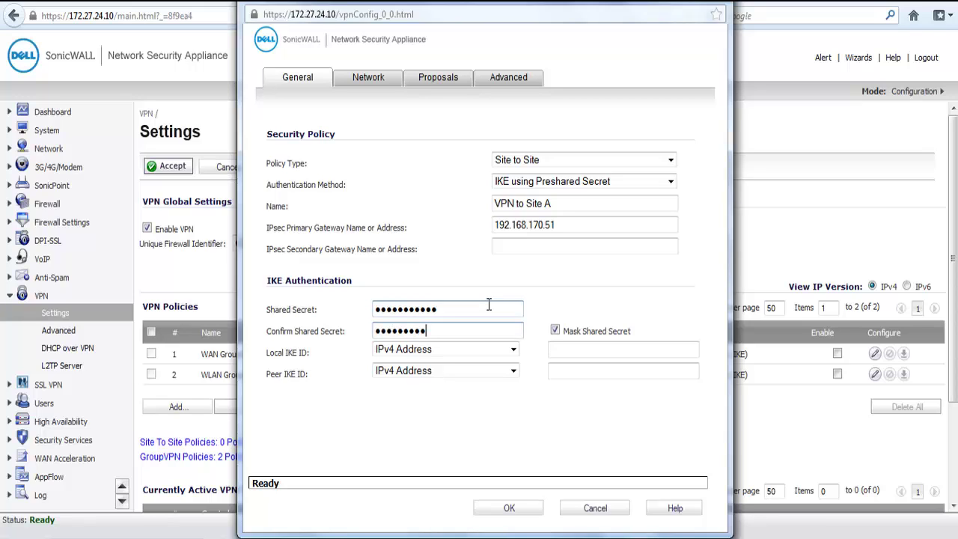
pyautogui.write('12')
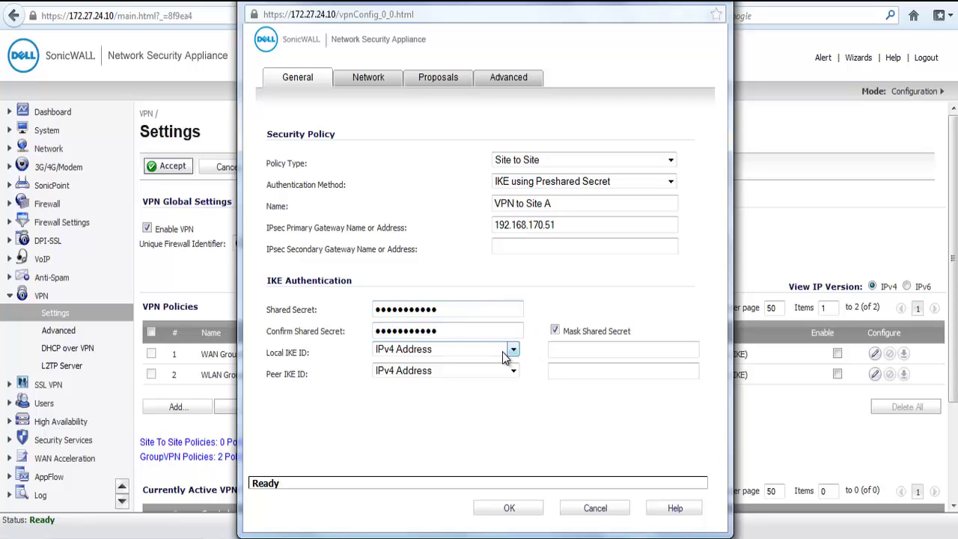
# Set both IKE IDs to Firewall Identifier: local Tempe, peer Bangalore.
pyautogui.click(512, 349)
pyautogui.click(477, 400)
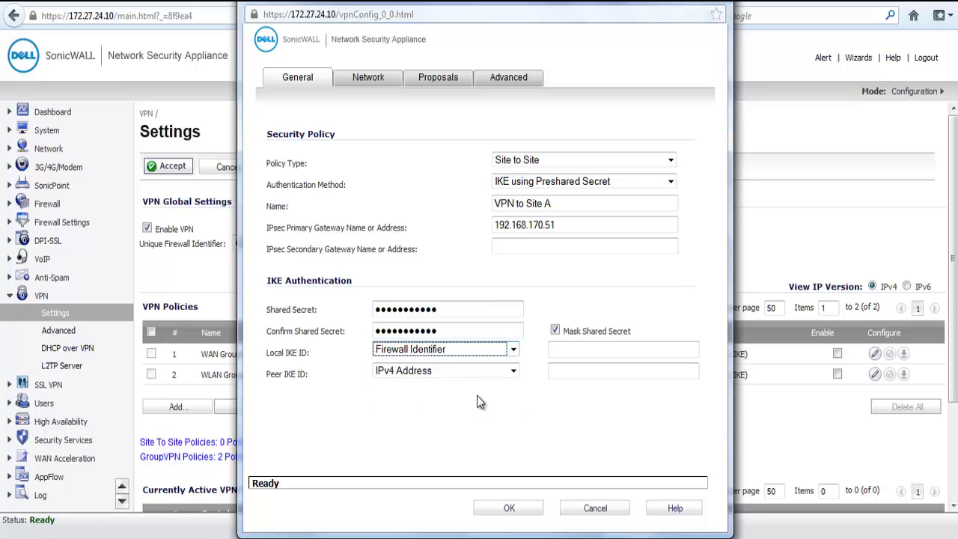
pyautogui.click(621, 349)
pyautogui.write('Tempe')
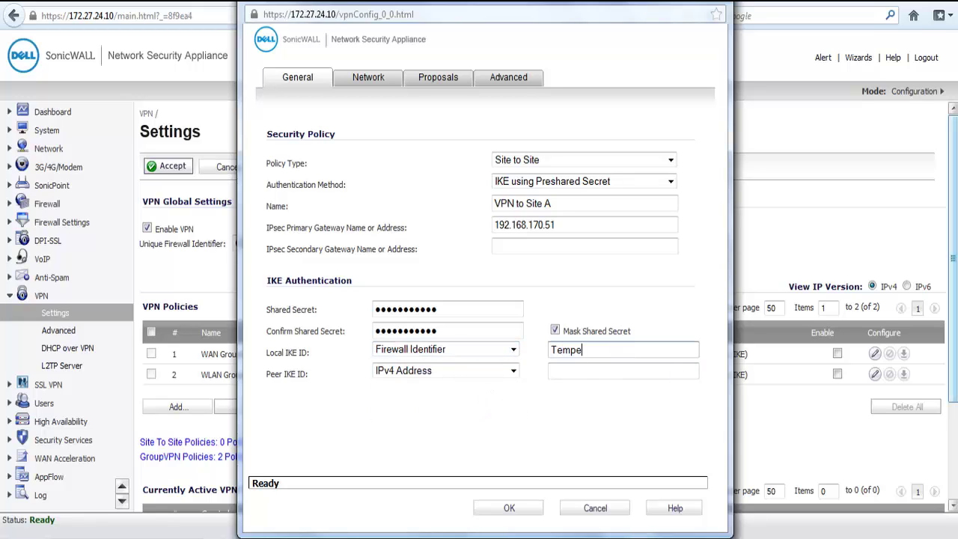
pyautogui.click(452, 371)
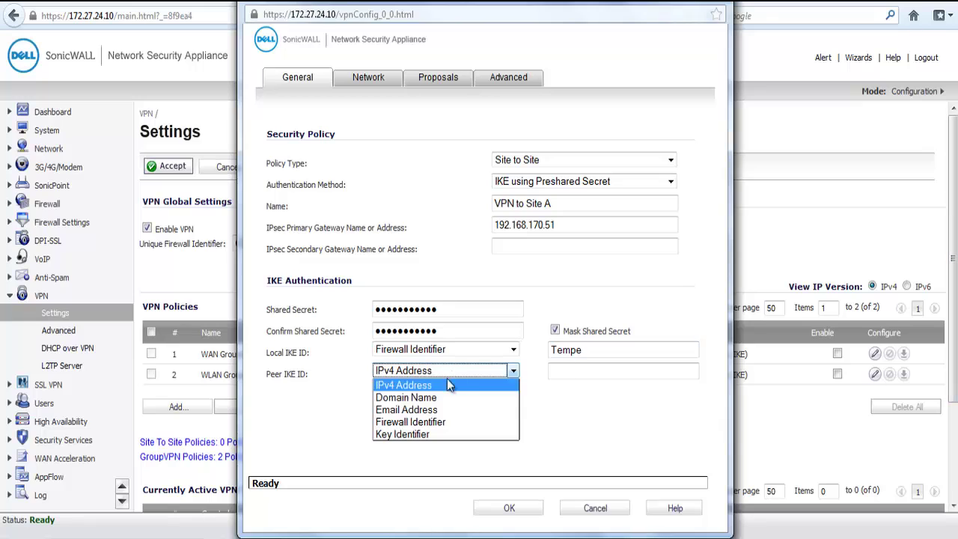
pyautogui.click(432, 422)
pyautogui.click(576, 371)
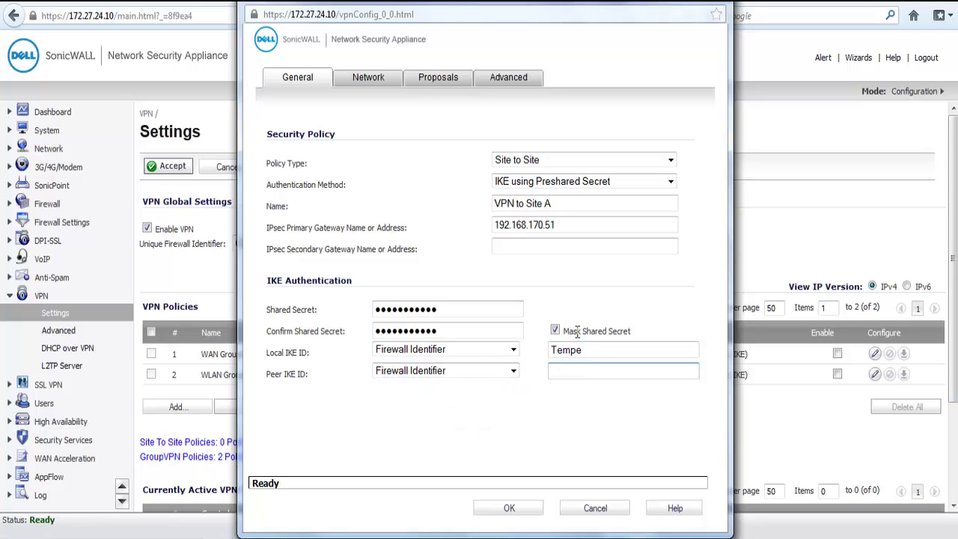
pyautogui.write('Bangalore')
# Choose X0 Subnet as the local network and Site A Network as the remote network.
pyautogui.click(378, 81)
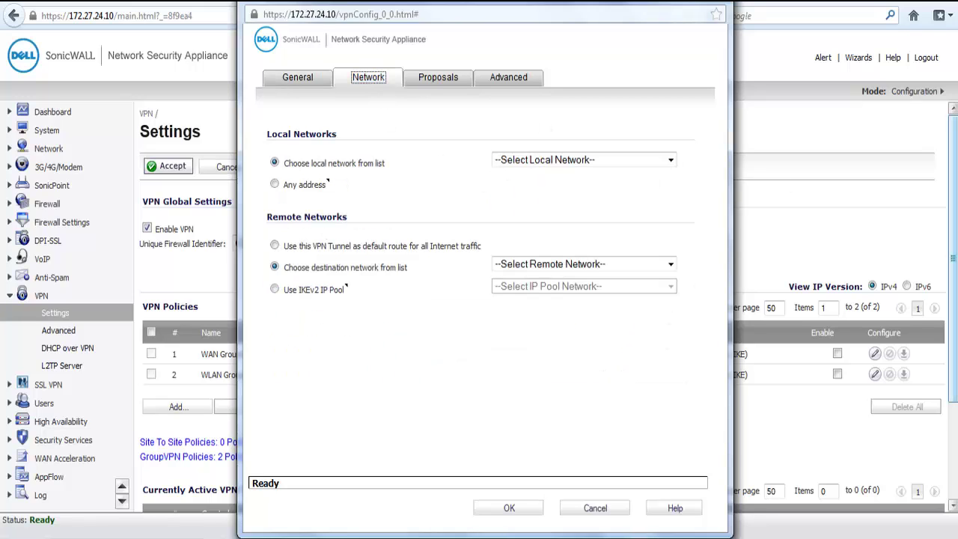
pyautogui.click(628, 159)
pyautogui.press('x')
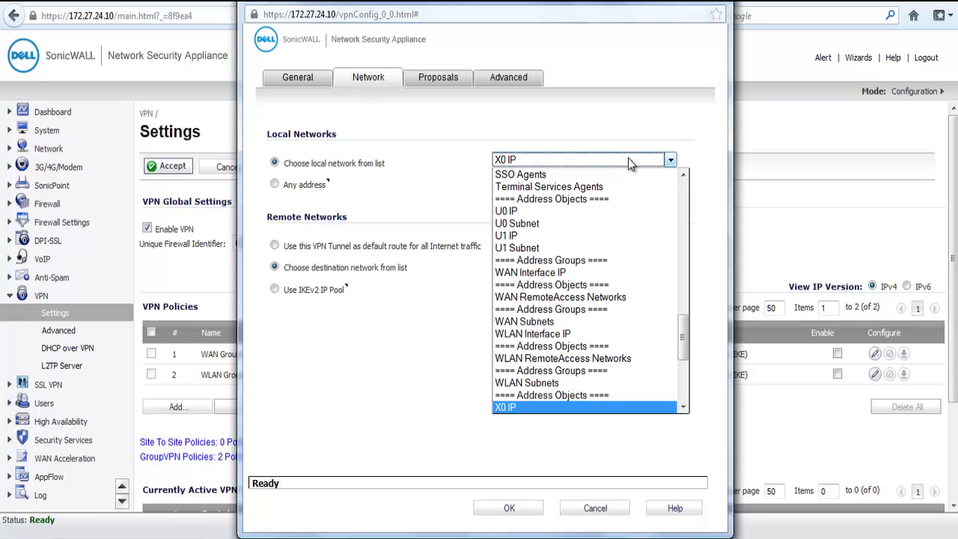
pyautogui.press('Down')
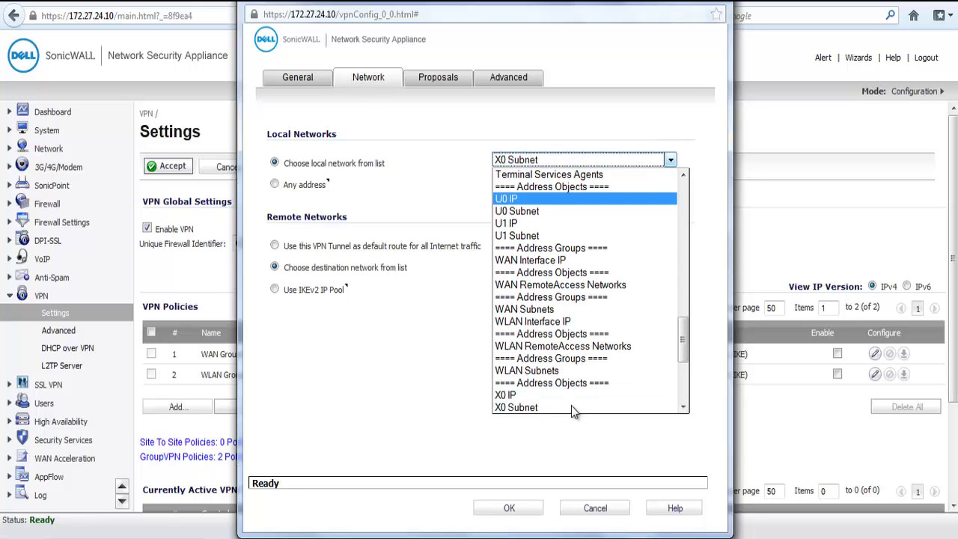
pyautogui.click(504, 408)
pyautogui.click(552, 271)
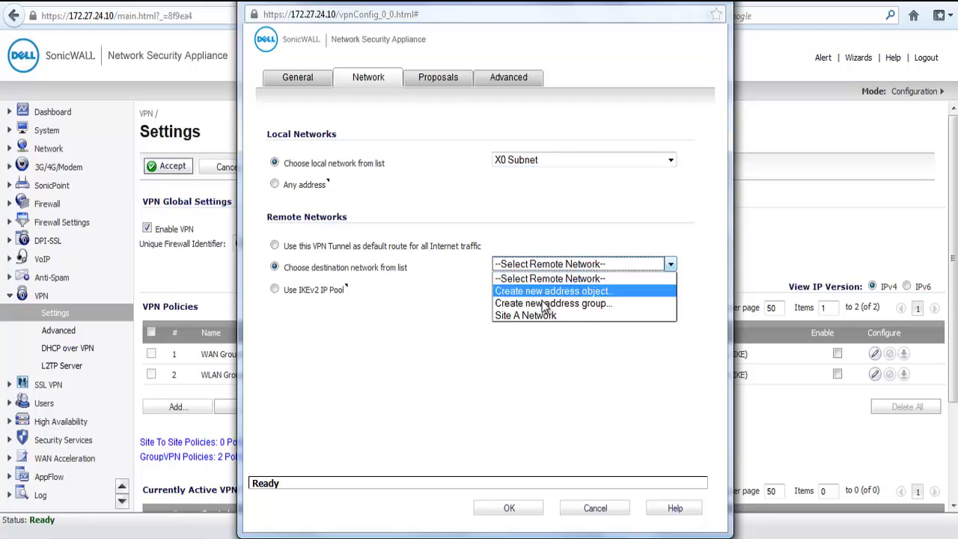
pyautogui.click(537, 317)
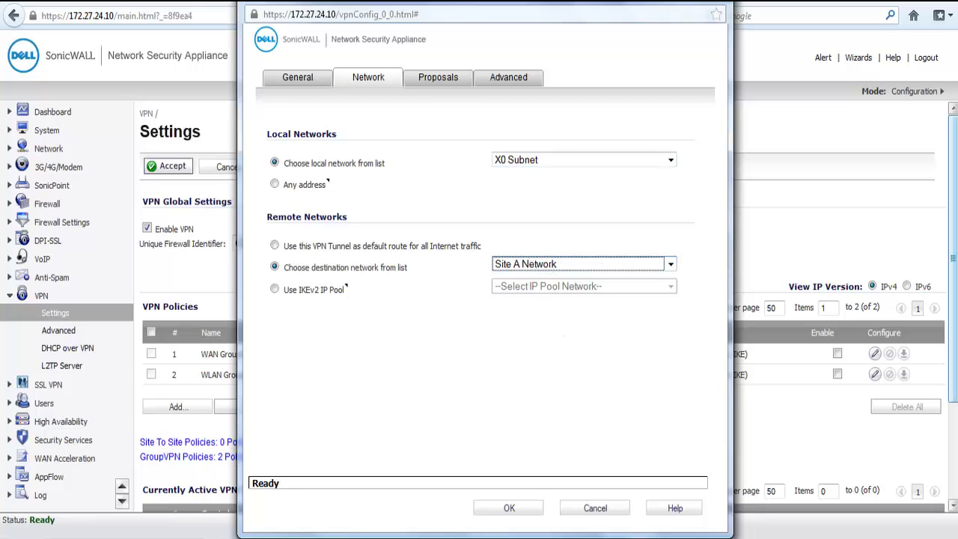
pyautogui.click(438, 78)
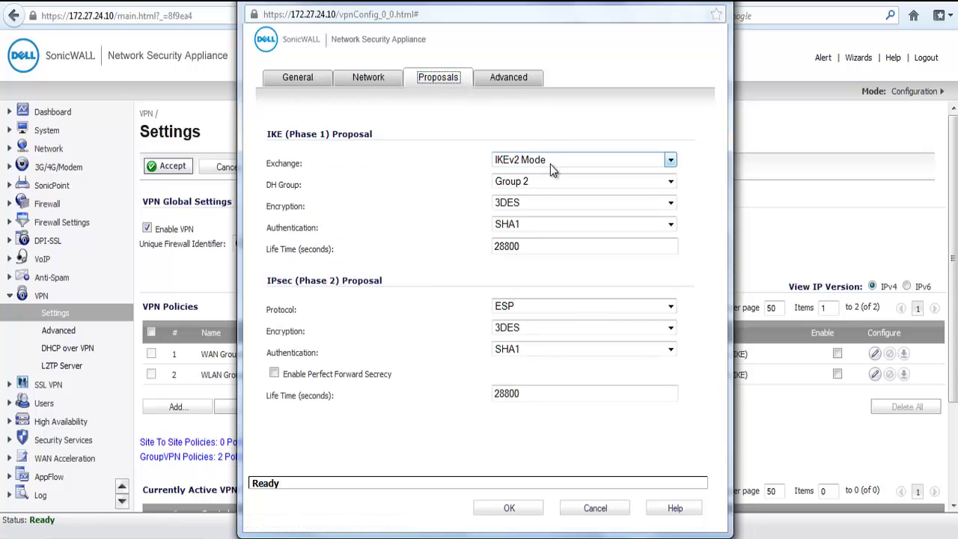
# Set IKE exchange to Aggressive Mode, enable keep alive, and save the VPN to Site A policy.
pyautogui.click(550, 164)
pyautogui.click(535, 190)
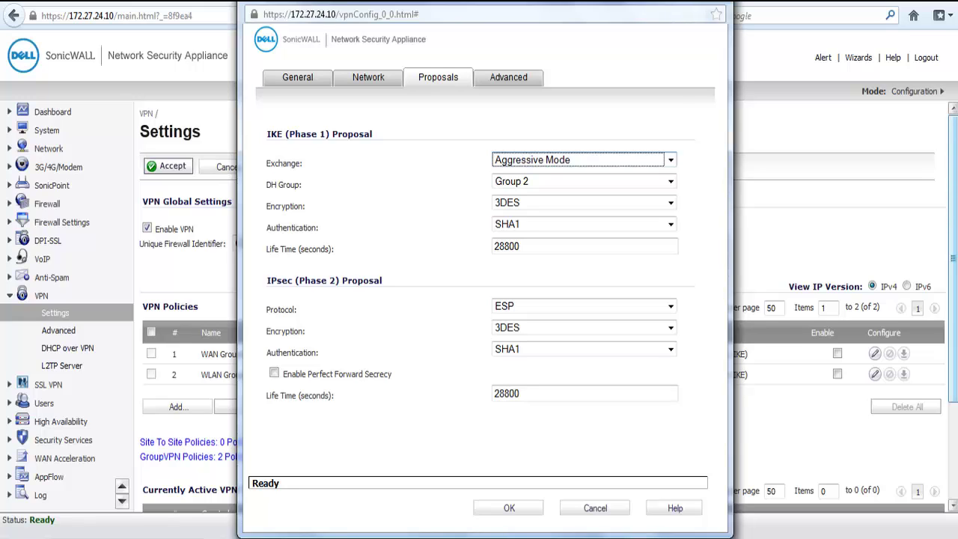
pyautogui.click(517, 78)
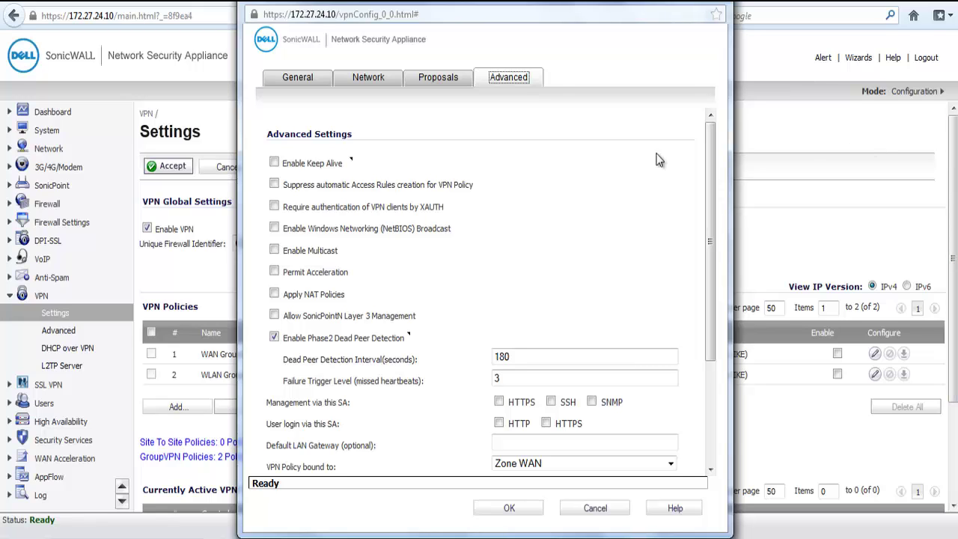
pyautogui.click(274, 163)
pyautogui.click(523, 508)
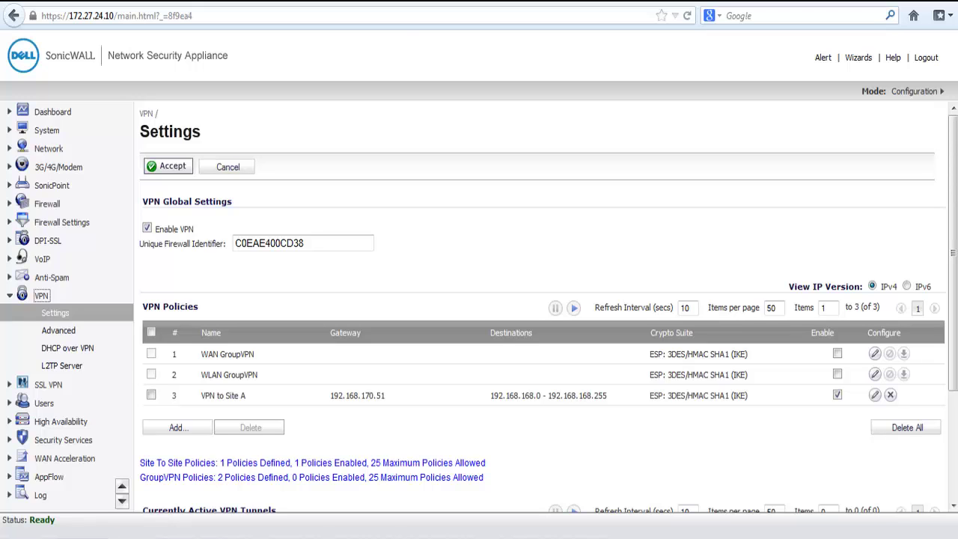
# Select the Ping tool on the System > Diagnostics page.
pyautogui.click(46, 130)
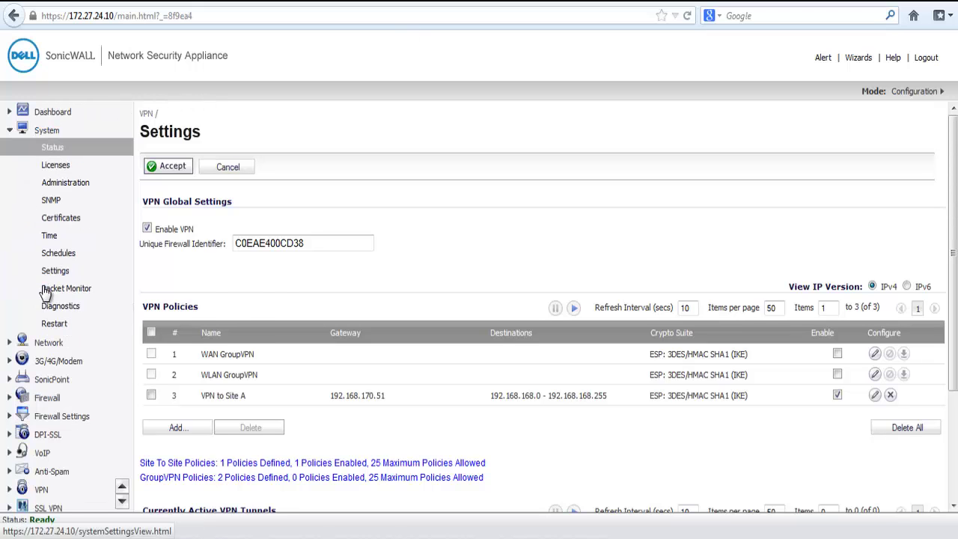
pyautogui.click(49, 305)
pyautogui.scroll(-3, 288, 447)
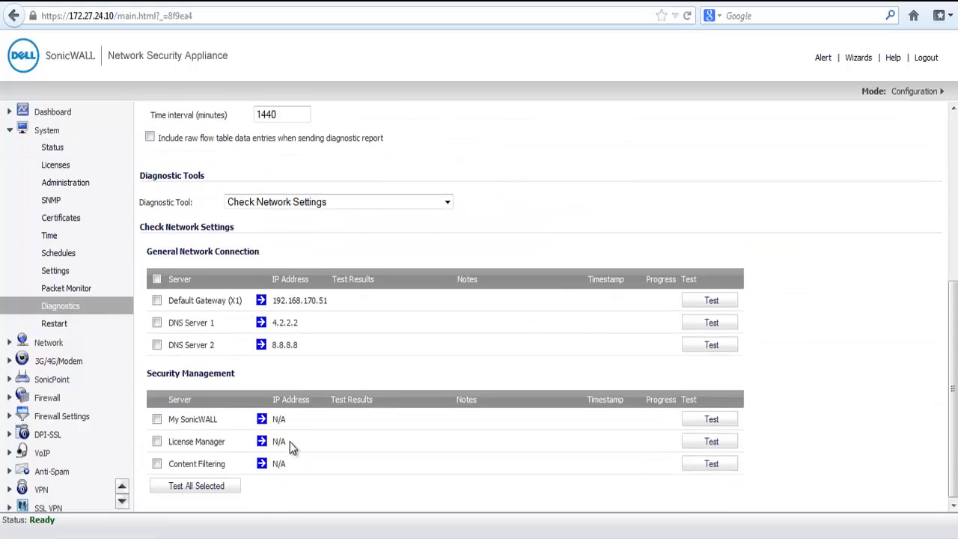
pyautogui.click(323, 201)
pyautogui.click(246, 325)
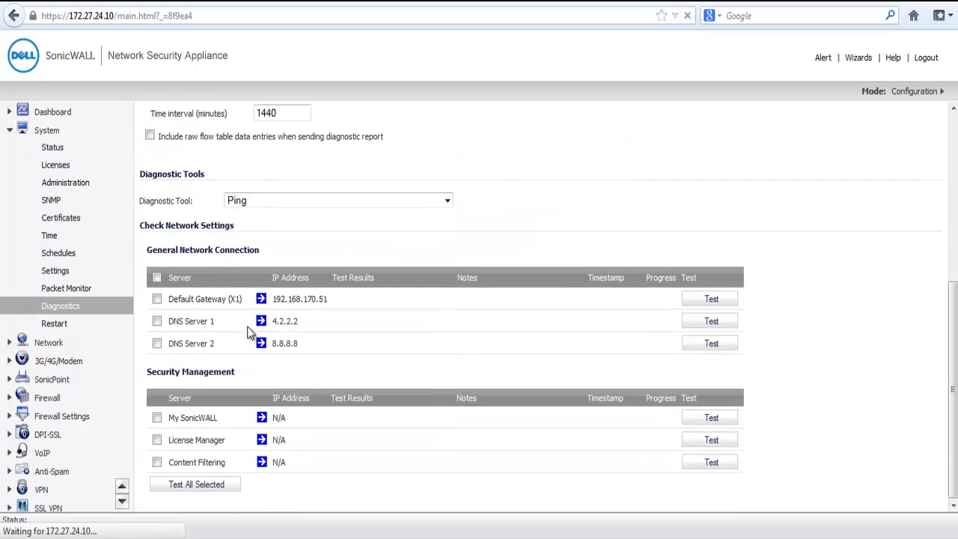
# Ping 192.168.168.100 across the tunnel, then confirm VPN to Site A shows up in VPN Settings.
pyautogui.scroll(-1, 607, 308)
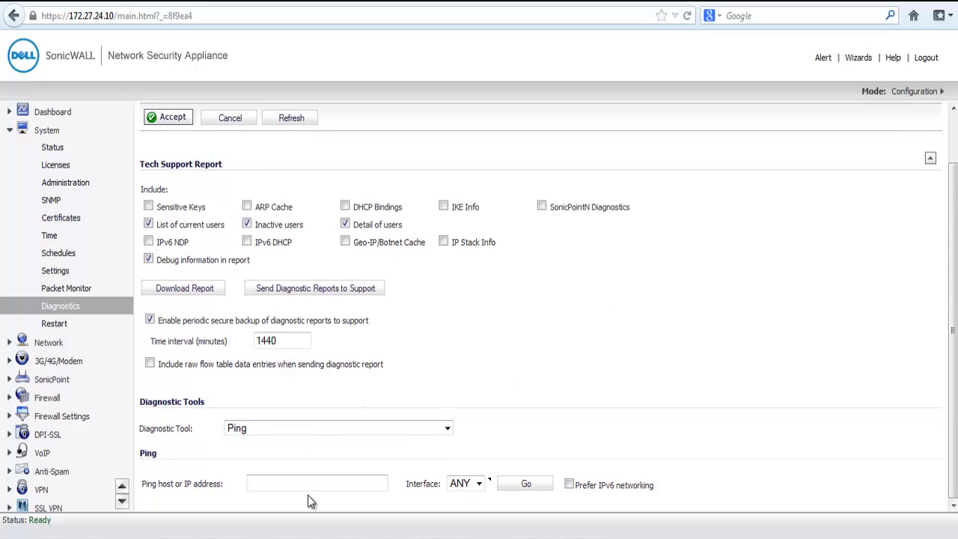
pyautogui.write('192.168.168.100')
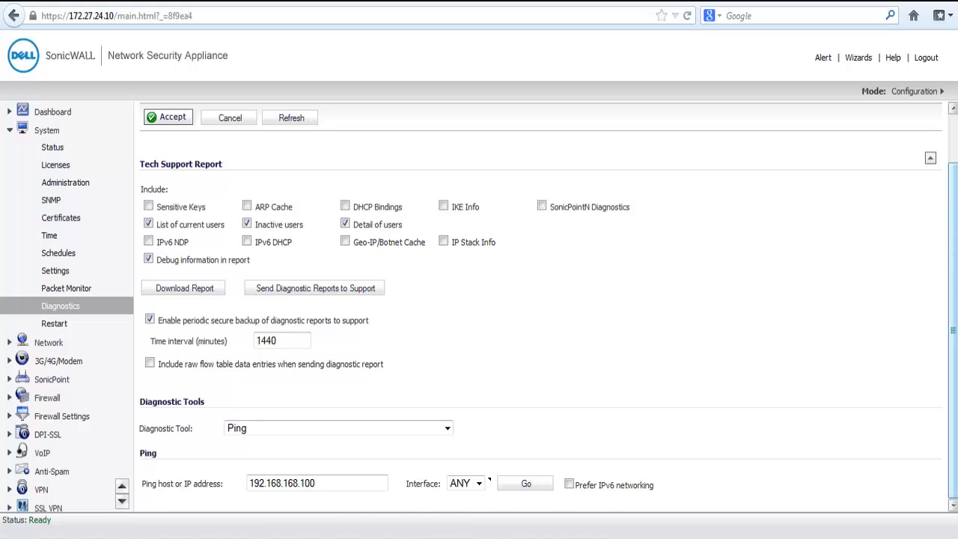
pyautogui.click(528, 484)
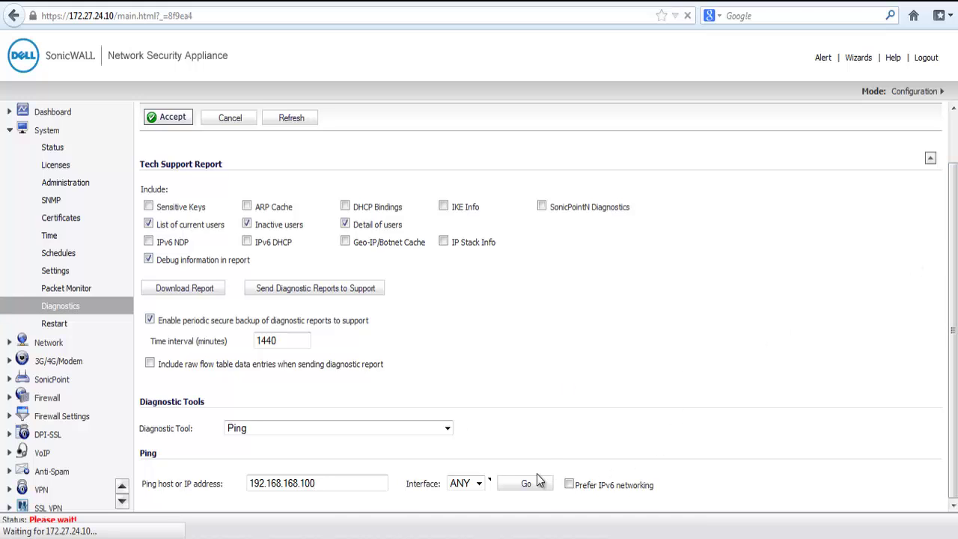
pyautogui.scroll(-2, 592, 401)
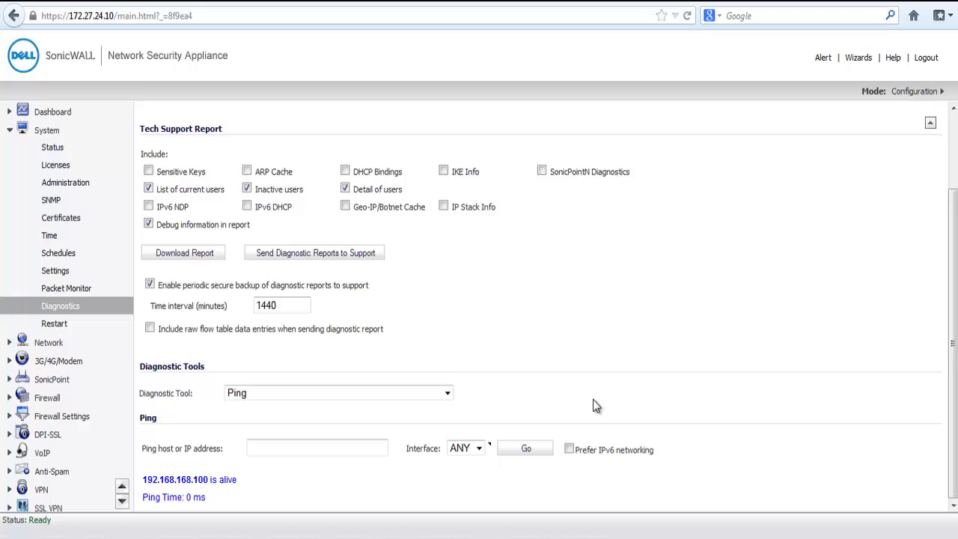
pyautogui.click(41, 490)
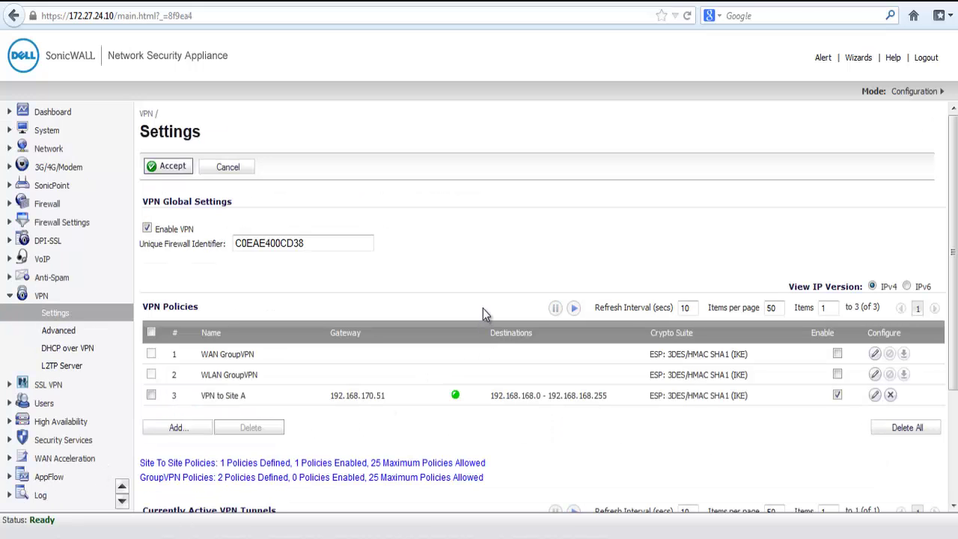